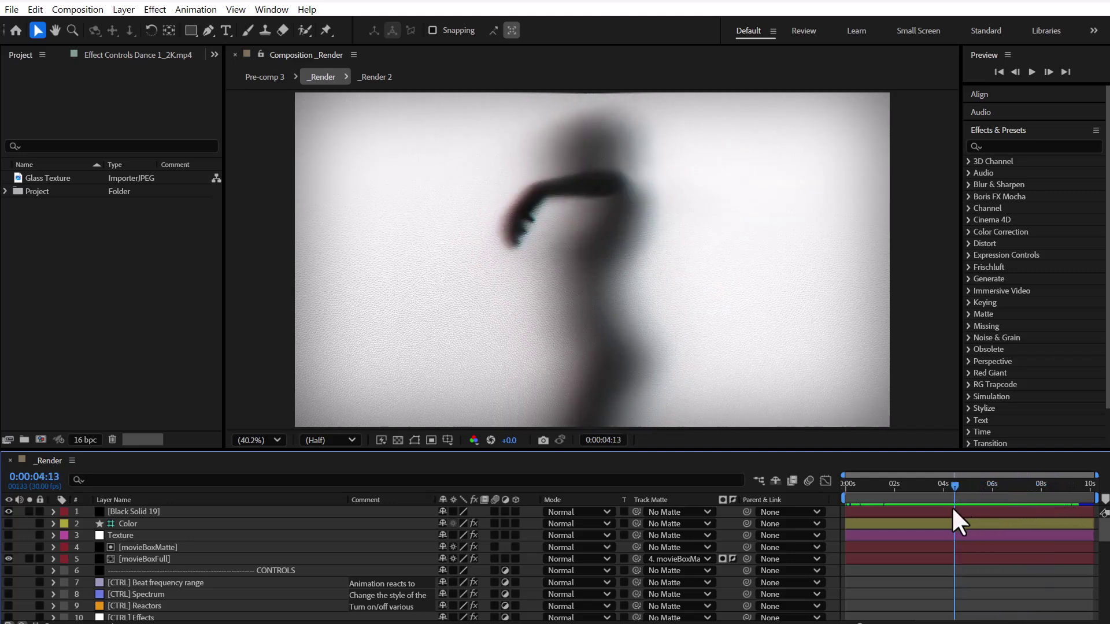
Step: Create a new 1920×1080 composition named 'Silhouettes Tutorial' with the Advanced 3D renderer
{"action": "left_click", "coordinate": [107, 278]}
{"action": "left_click", "coordinate": [76, 10]}
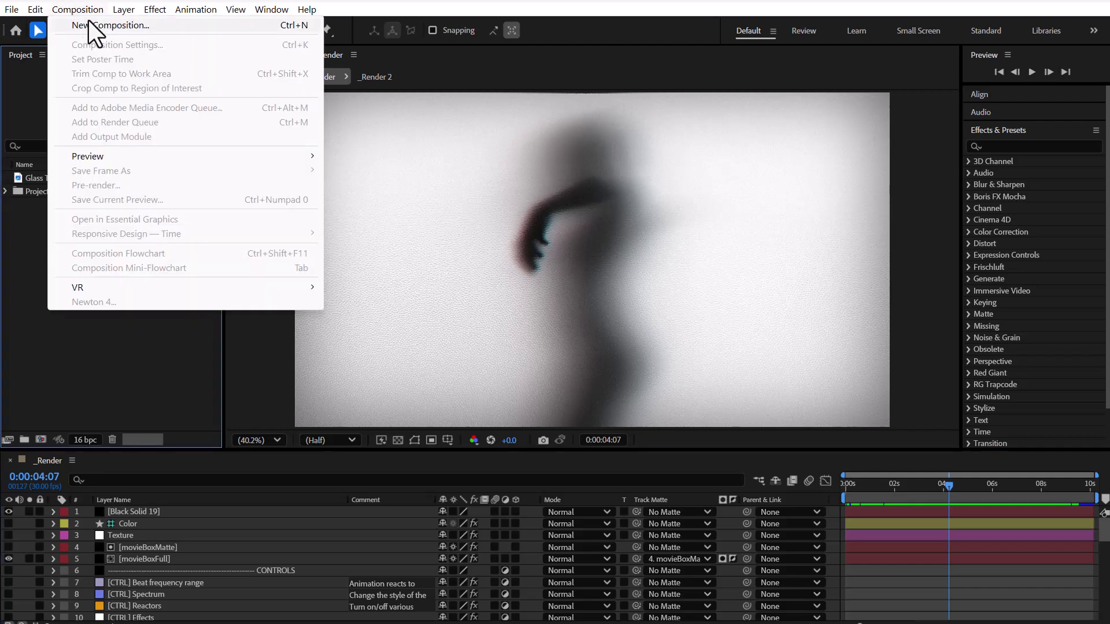
{"action": "left_click", "coordinate": [89, 21]}
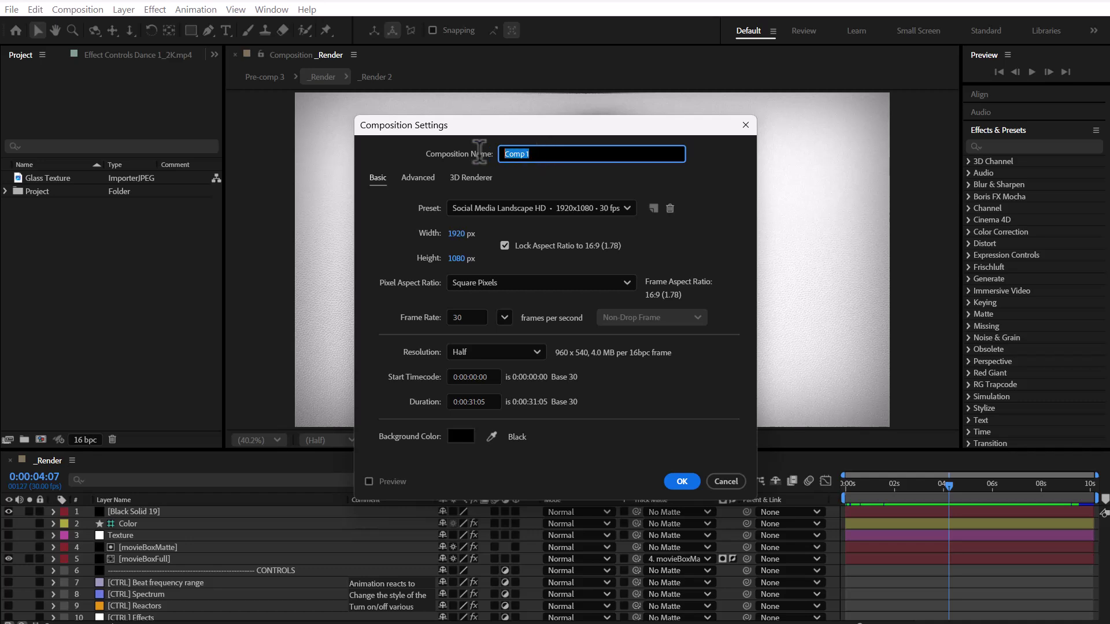
{"action": "type", "text": "Silhouettes Tutorial"}
{"action": "left_click", "coordinate": [480, 178]}
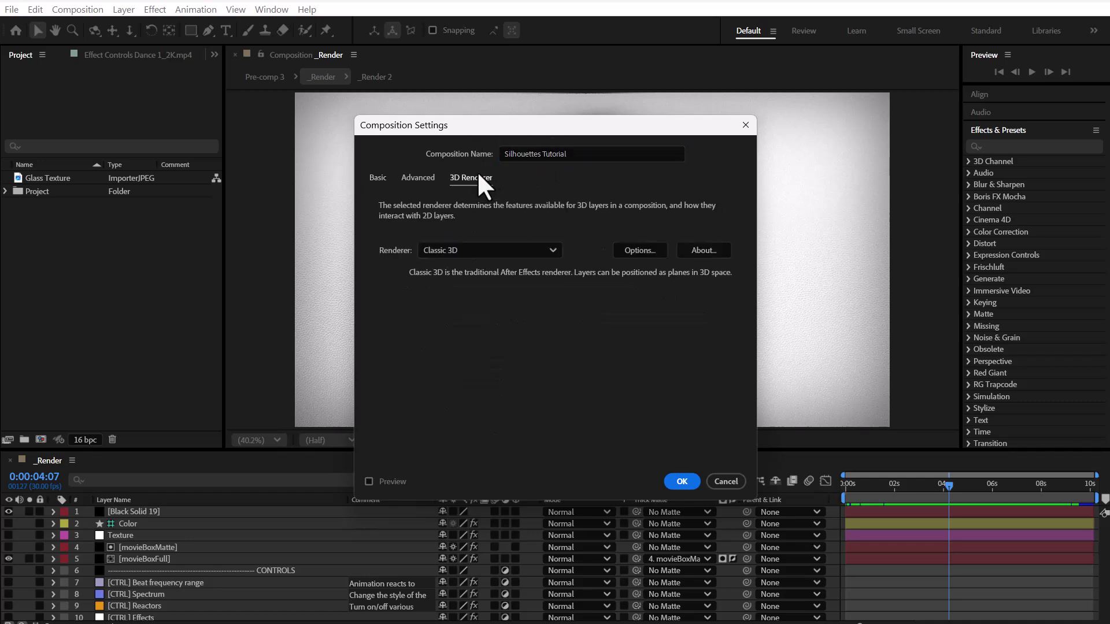
{"action": "left_click", "coordinate": [487, 250]}
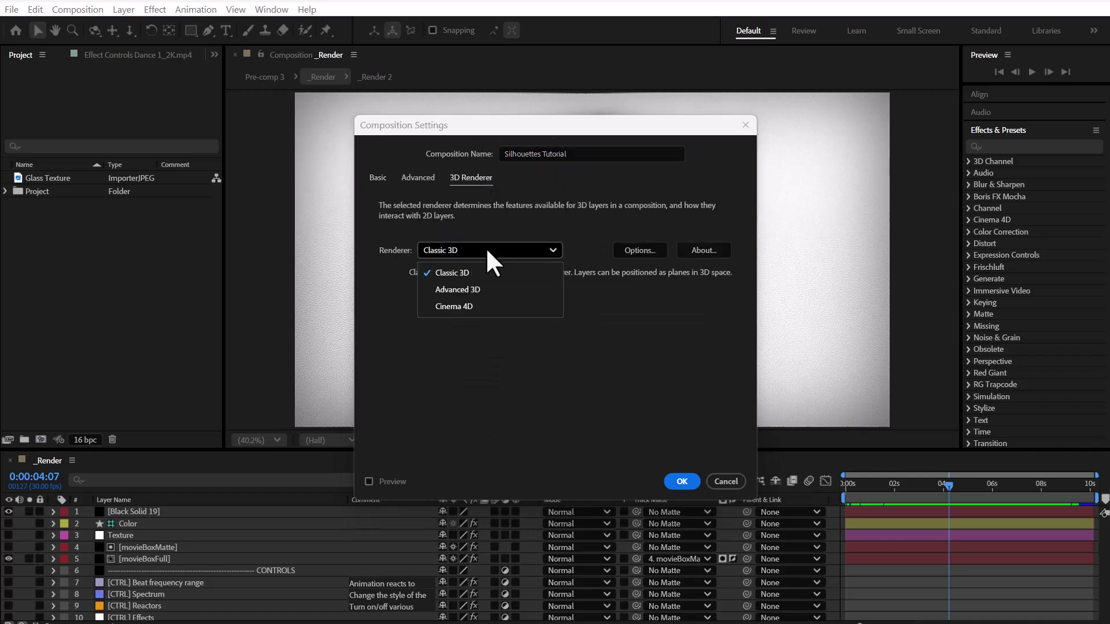
{"action": "left_click", "coordinate": [476, 290]}
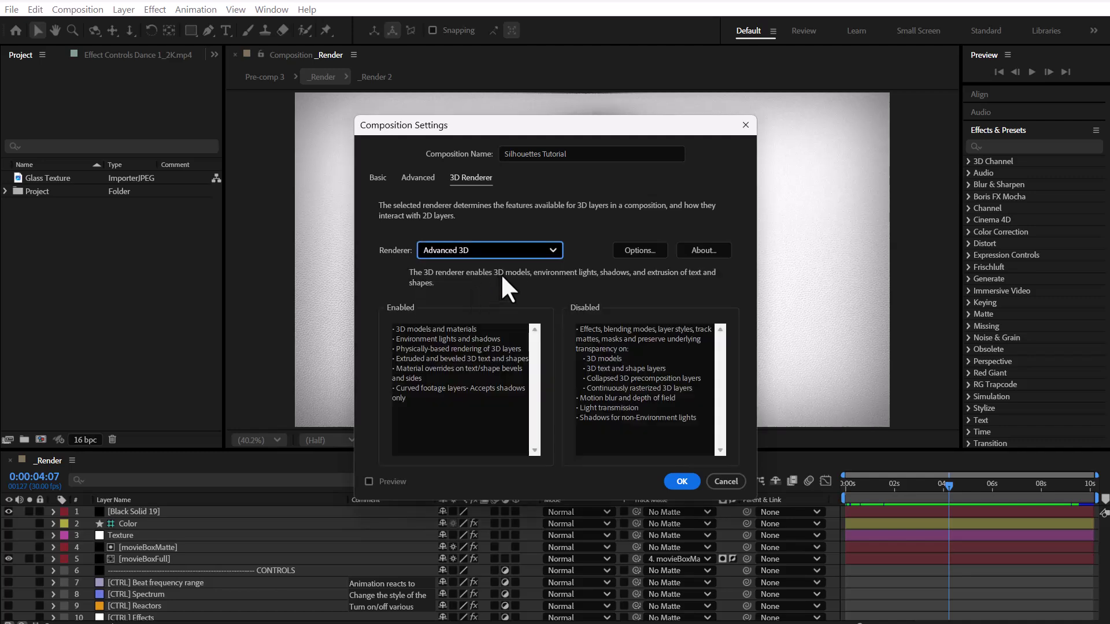
{"action": "left_click", "coordinate": [680, 481]}
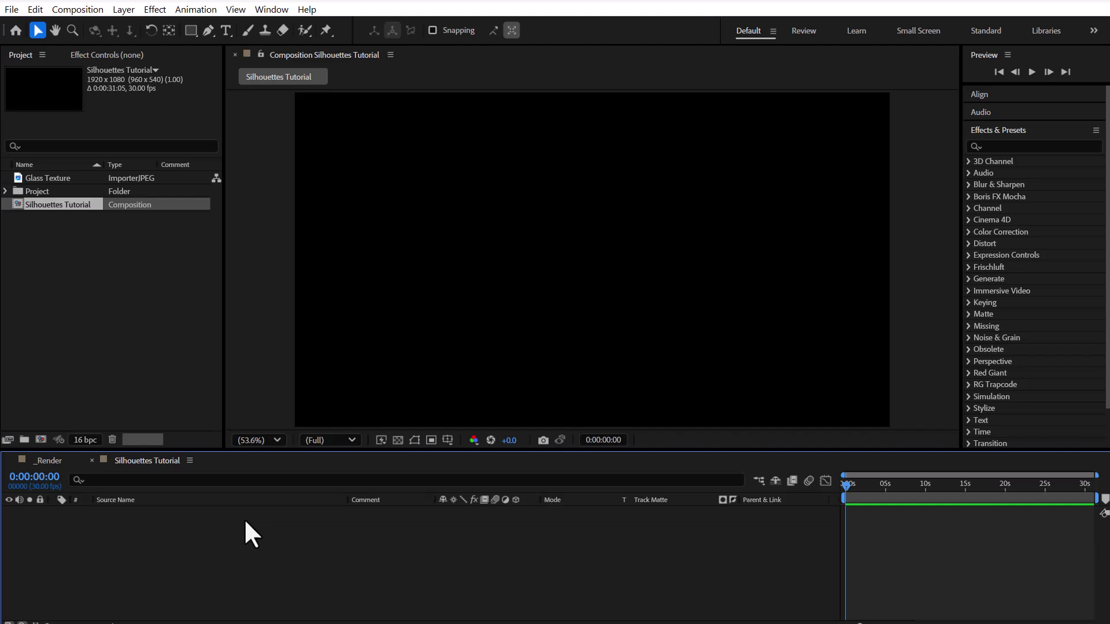
Step: Import scene.gltf into the project and add it to the composition with default model settings
{"action": "left_click", "coordinate": [364, 618]}
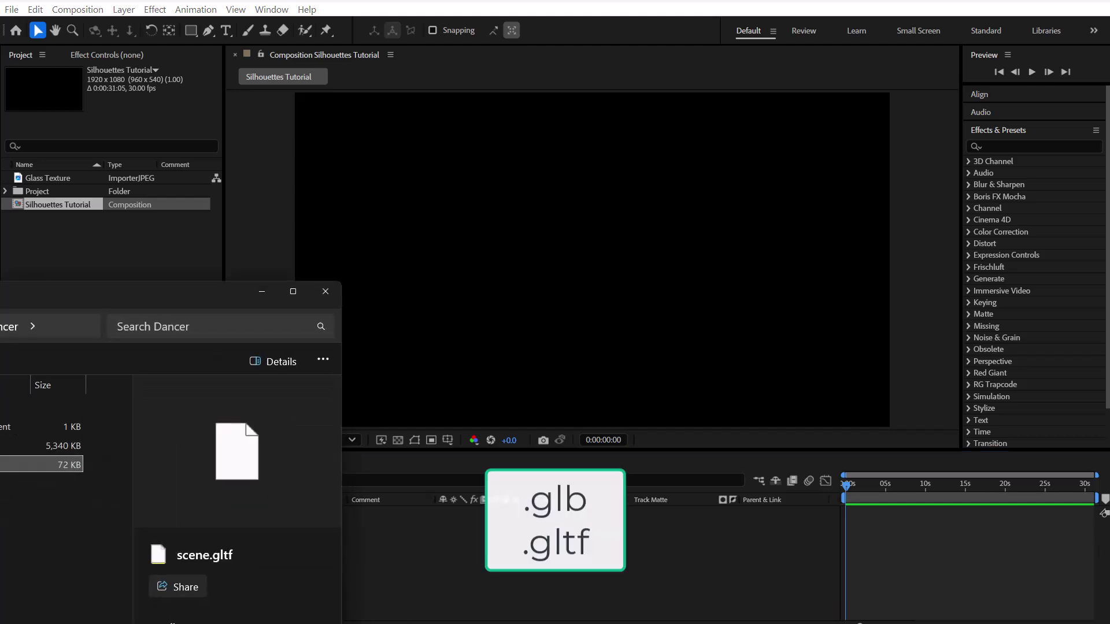
{"action": "left_click_drag", "start_coordinate": [120, 300], "coordinate": [112, 249]}
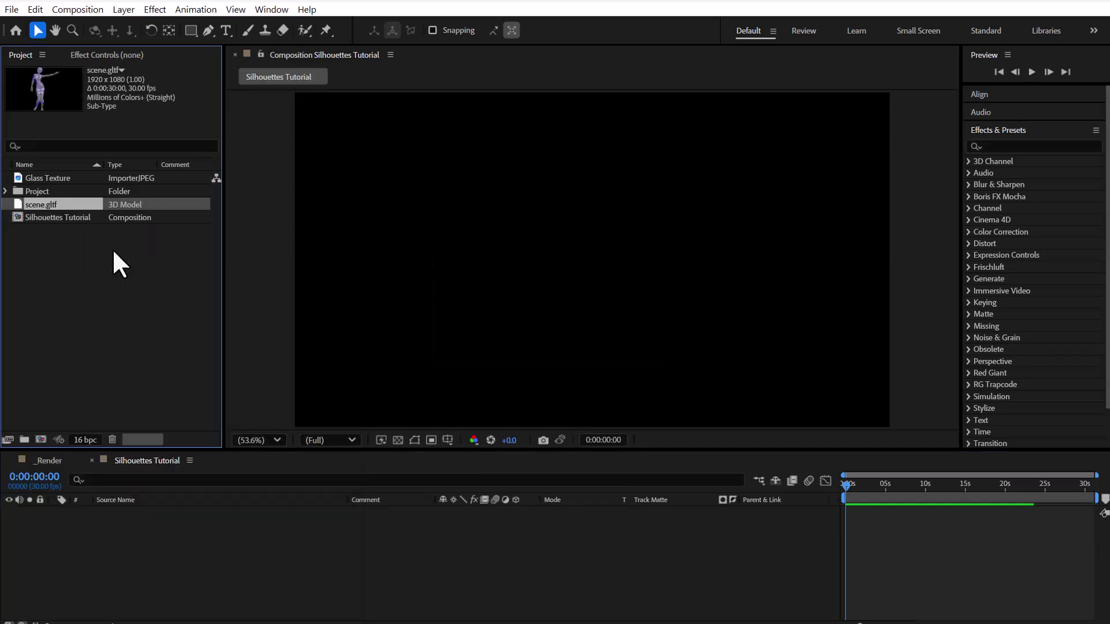
{"action": "left_click_drag", "start_coordinate": [60, 200], "coordinate": [183, 541]}
{"action": "left_click", "coordinate": [650, 431]}
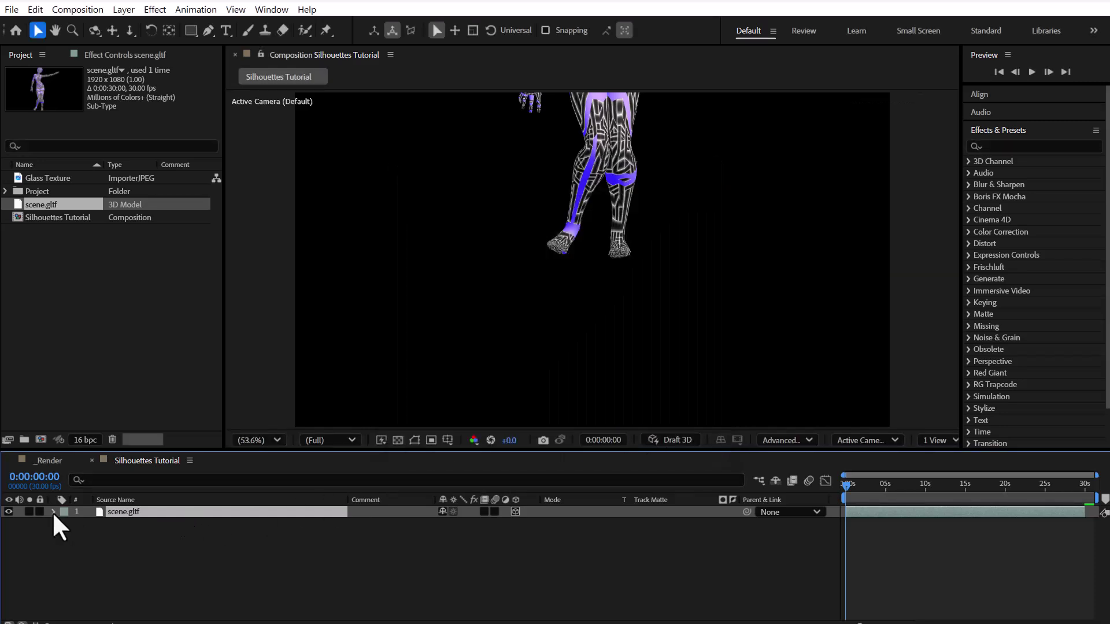
Step: Set the dancer model's Position to 709, 1065, 0 and Z Rotation to -96°
{"action": "left_click", "coordinate": [53, 512]}
{"action": "left_click", "coordinate": [65, 524]}
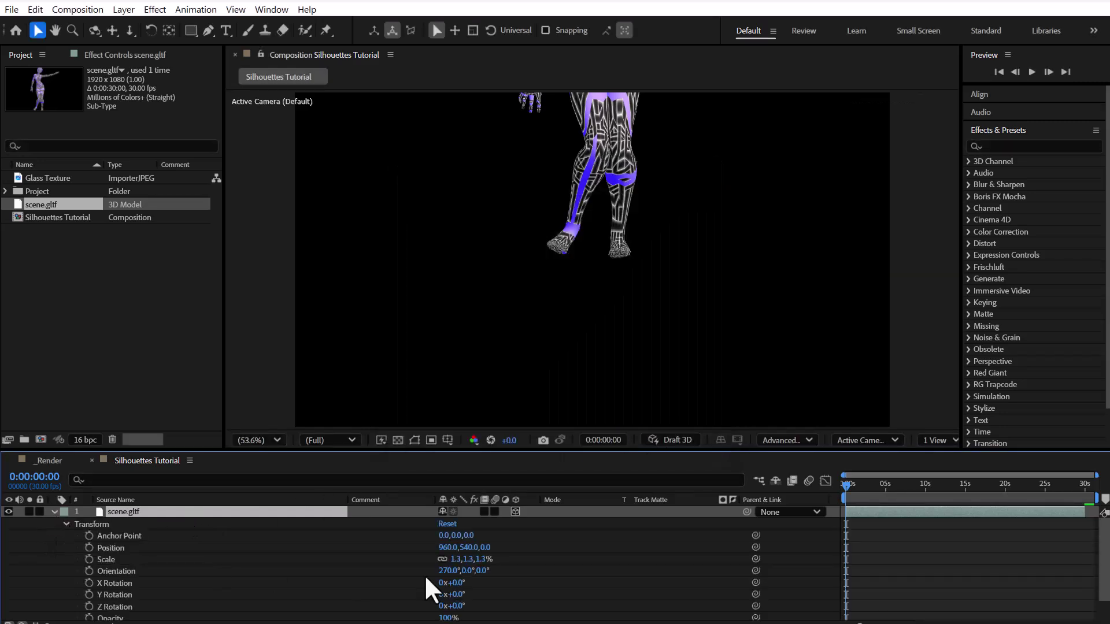
{"action": "left_click_drag", "start_coordinate": [486, 549], "coordinate": [832, 550]}
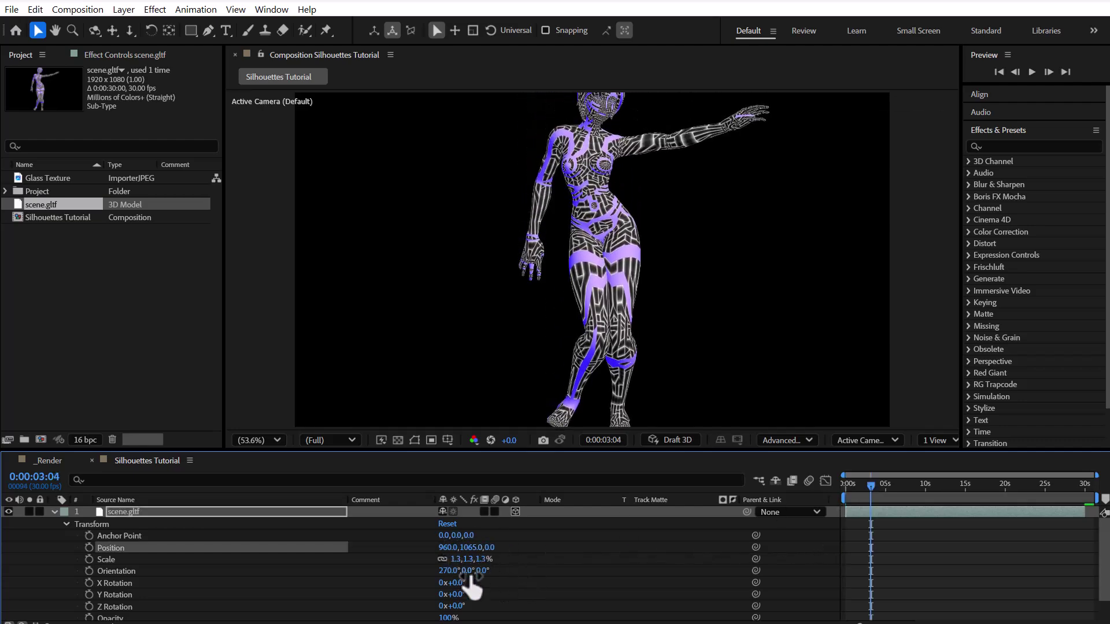
{"action": "left_click_drag", "start_coordinate": [457, 605], "coordinate": [386, 601]}
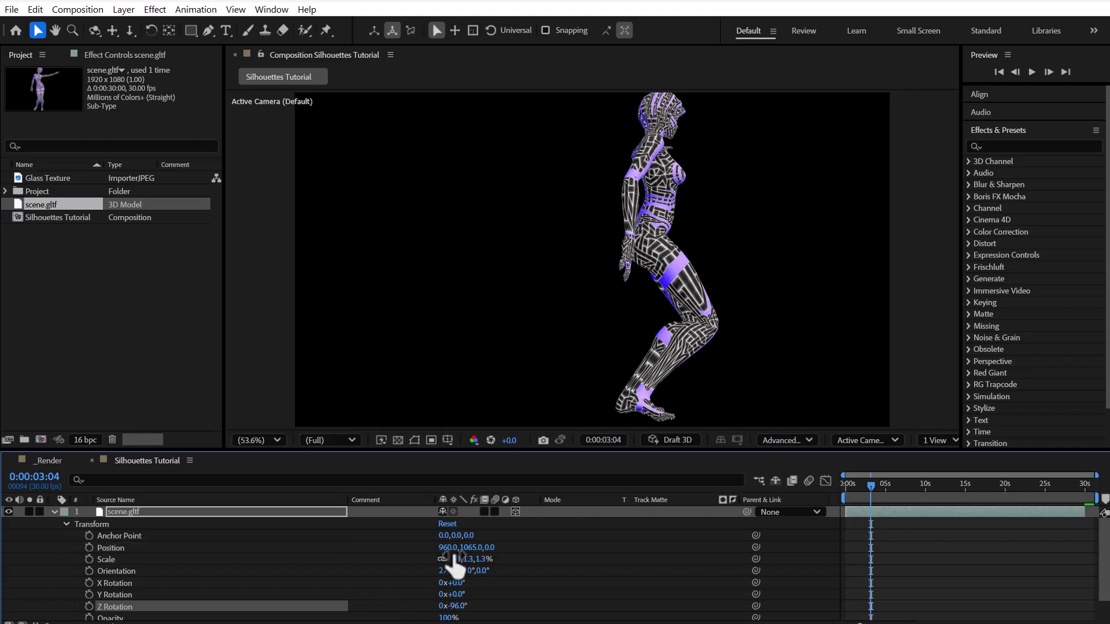
{"action": "left_click_drag", "start_coordinate": [454, 547], "coordinate": [289, 551]}
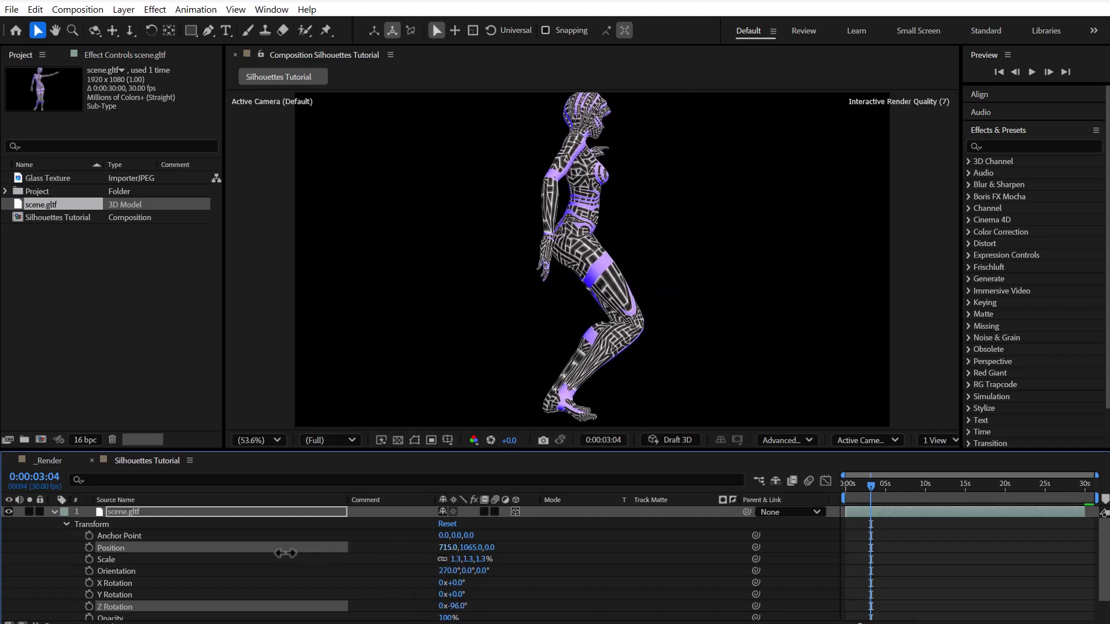
{"action": "left_click", "coordinate": [54, 512]}
Step: Create a white solid larger than the composition, with its aspect ratio locked
{"action": "left_click", "coordinate": [271, 546]}
{"action": "right_click", "coordinate": [271, 546]}
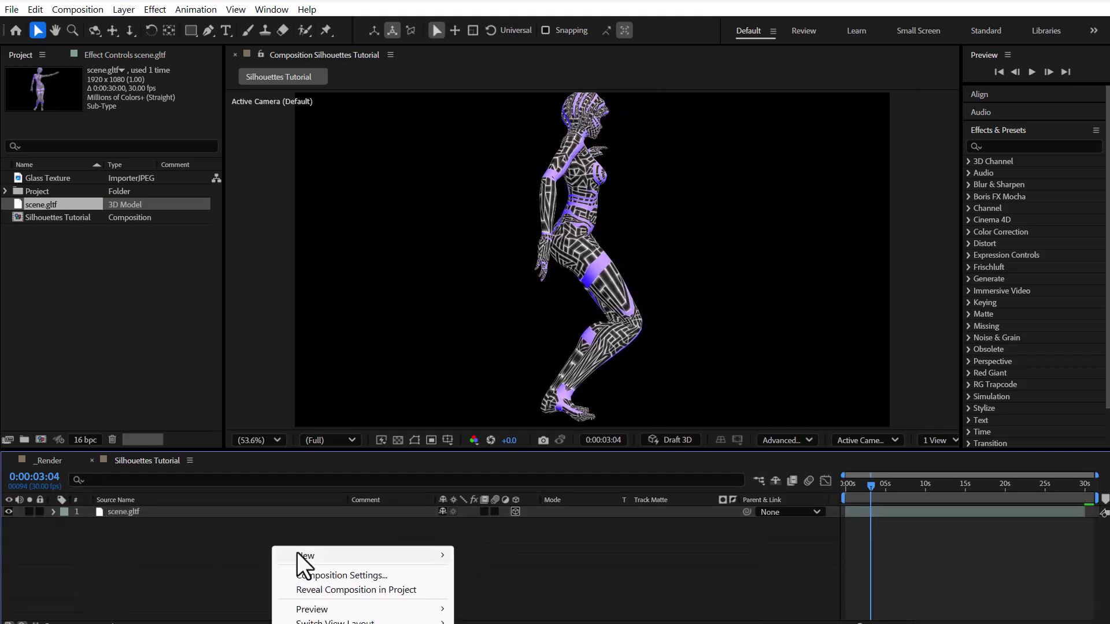
{"action": "mouse_move", "coordinate": [442, 554]}
{"action": "left_click", "coordinate": [489, 589]}
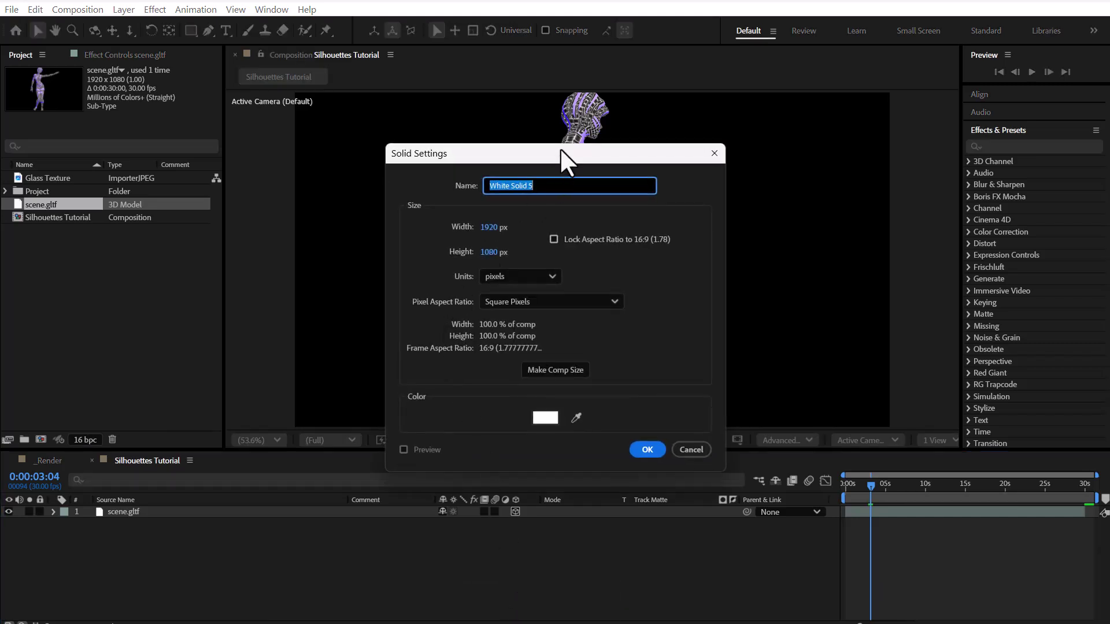
{"action": "left_click_drag", "start_coordinate": [559, 148], "coordinate": [340, 267]}
{"action": "left_click", "coordinate": [335, 358]}
{"action": "left_click_drag", "start_coordinate": [268, 346], "coordinate": [395, 340]}
{"action": "left_click", "coordinate": [431, 568]}
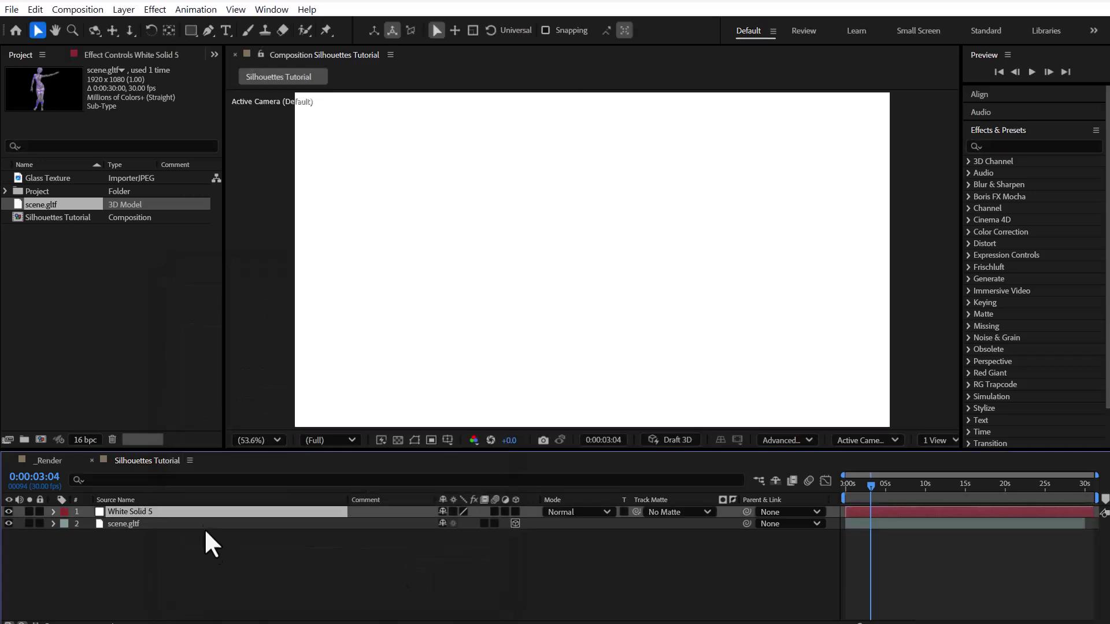
Step: Make White Solid 5 a 3D layer and push it back to Z 523, checking in Custom View 1
{"action": "left_click", "coordinate": [515, 512]}
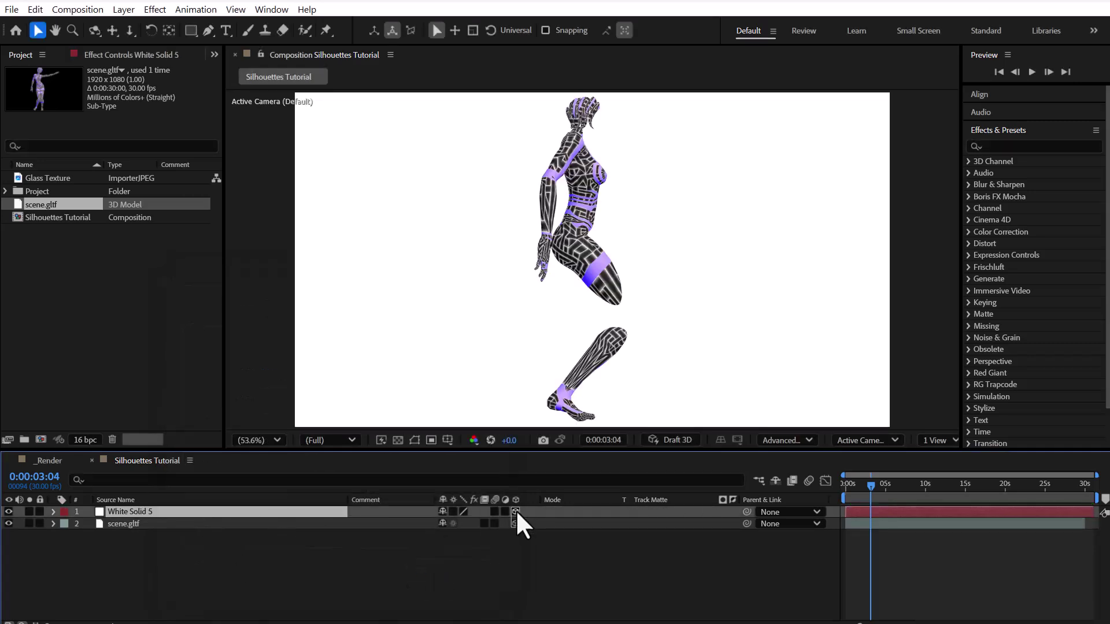
{"action": "left_click", "coordinate": [53, 512]}
{"action": "left_click", "coordinate": [65, 523]}
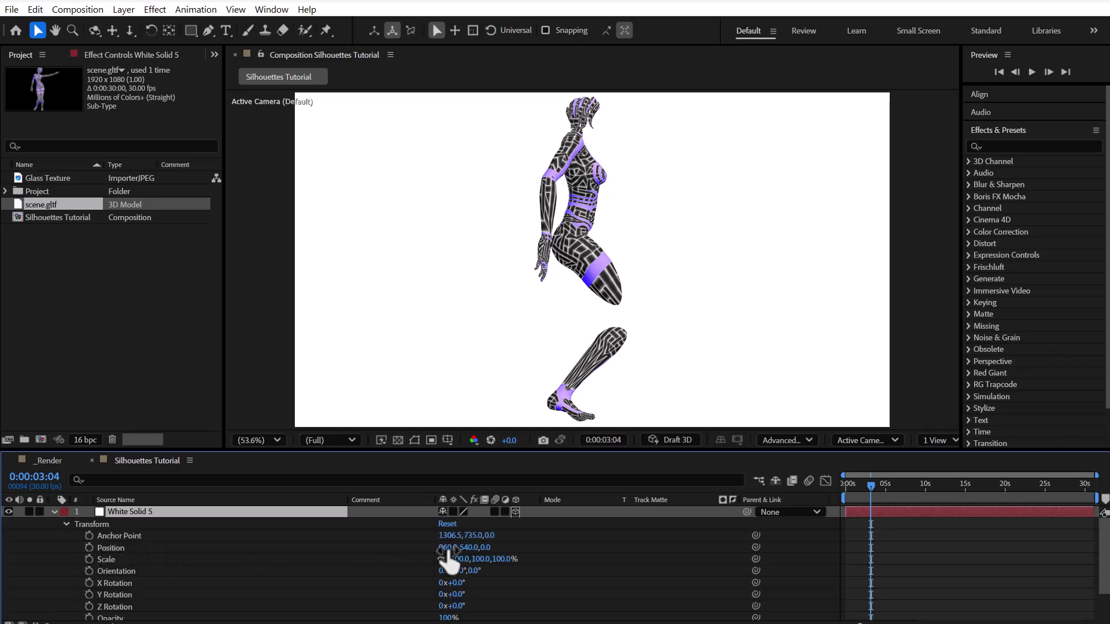
{"action": "left_click_drag", "start_coordinate": [477, 547], "coordinate": [530, 534]}
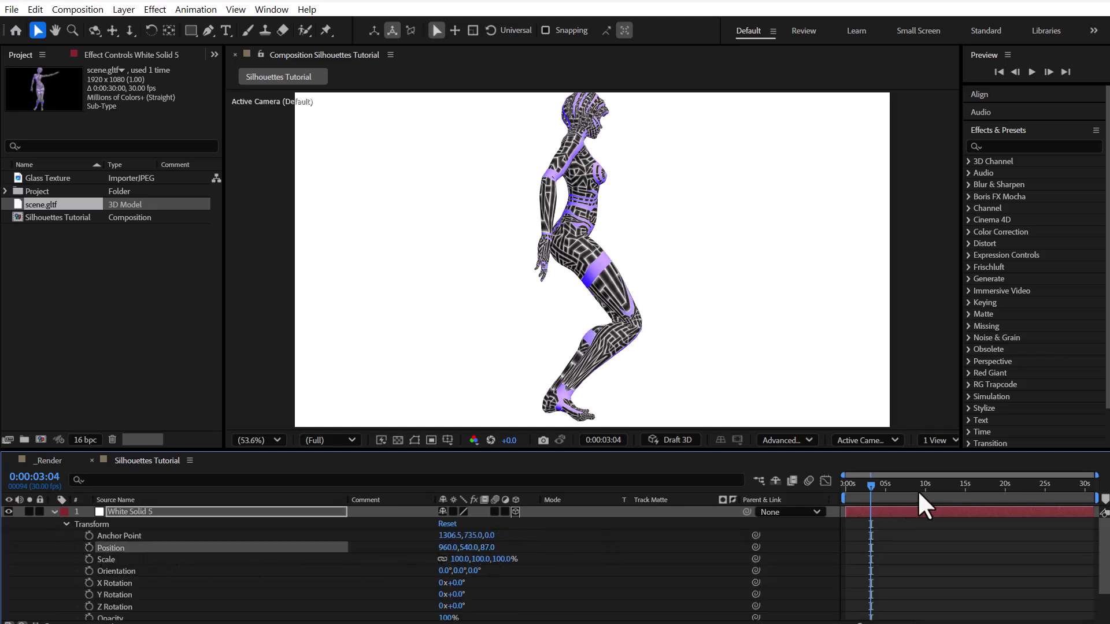
{"action": "left_click", "coordinate": [875, 439]}
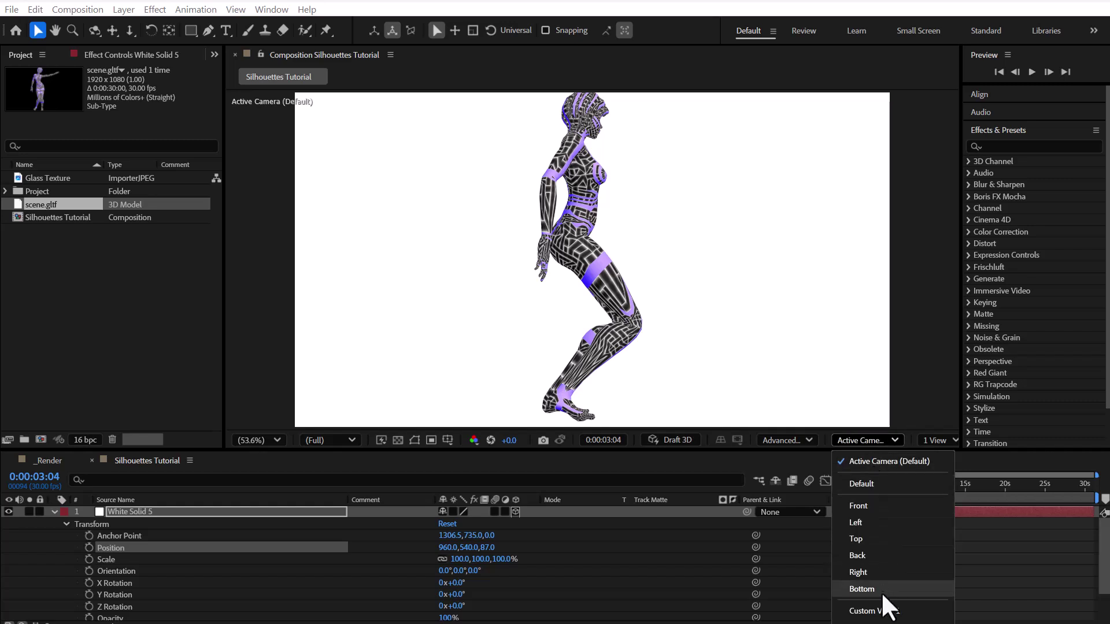
{"action": "left_click", "coordinate": [873, 611]}
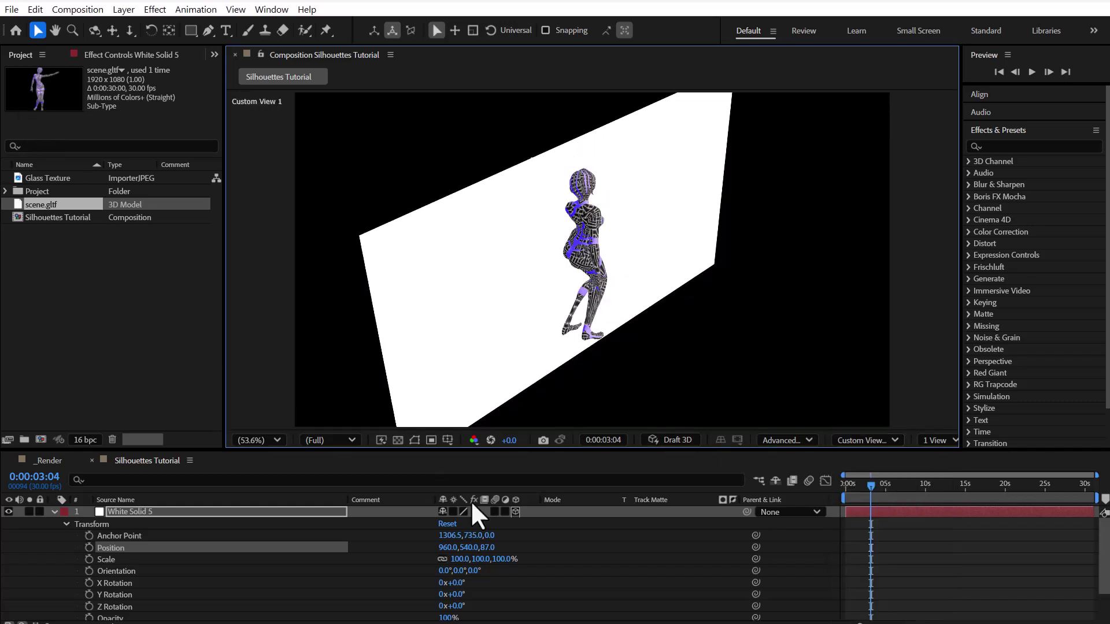
{"action": "left_click_drag", "start_coordinate": [484, 547], "coordinate": [757, 515]}
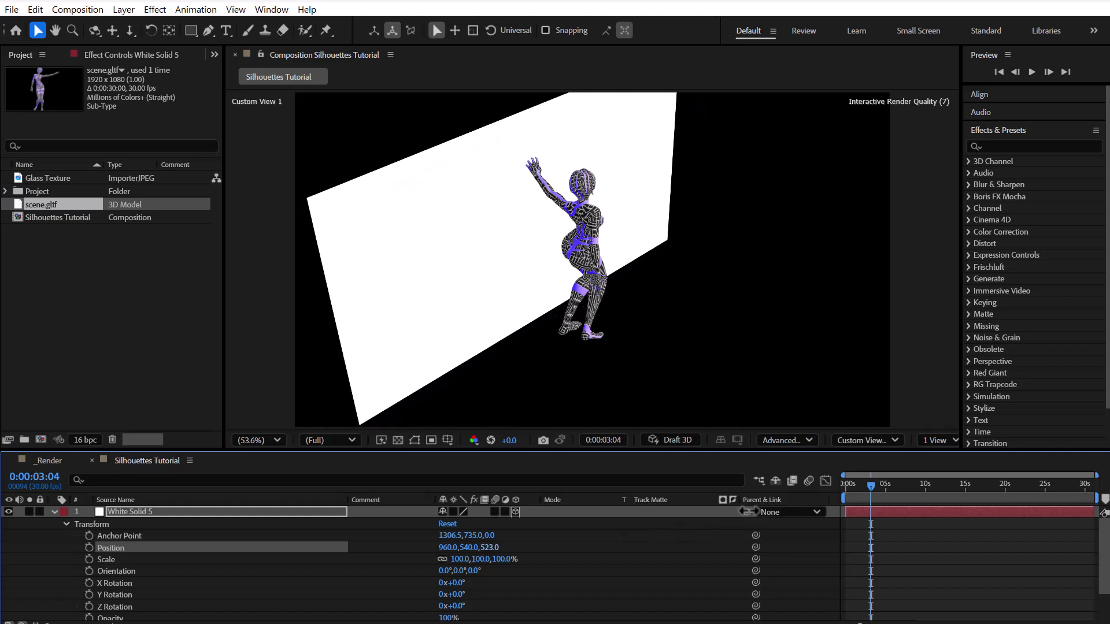
{"action": "left_click", "coordinate": [890, 441]}
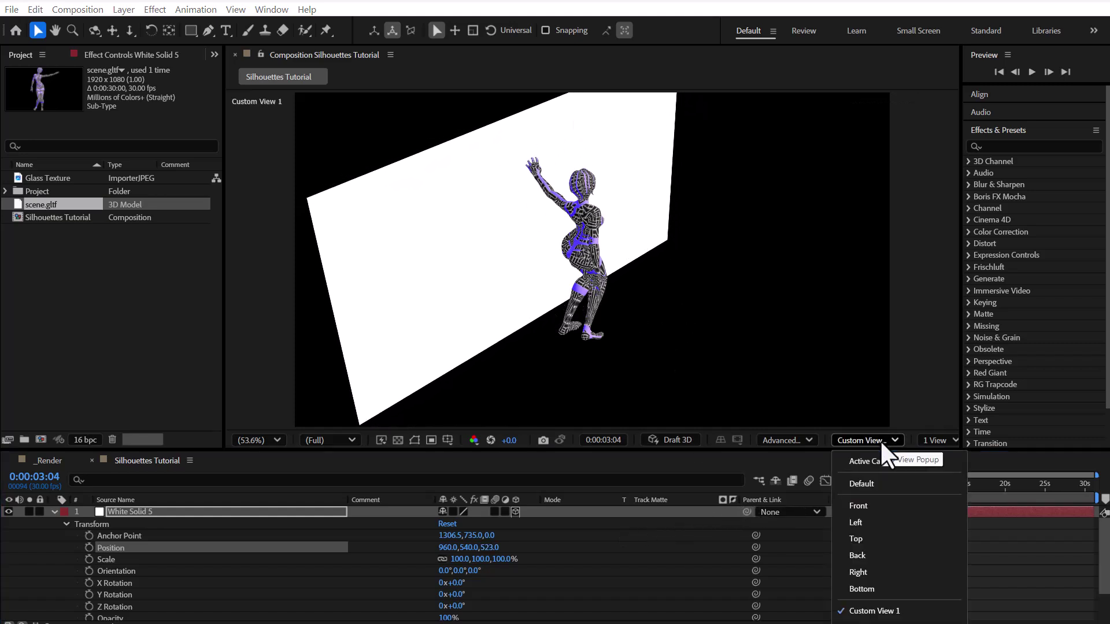
Step: Add an Environment light with Casts Shadows enabled, back in the Active Camera view
{"action": "left_click", "coordinate": [881, 458]}
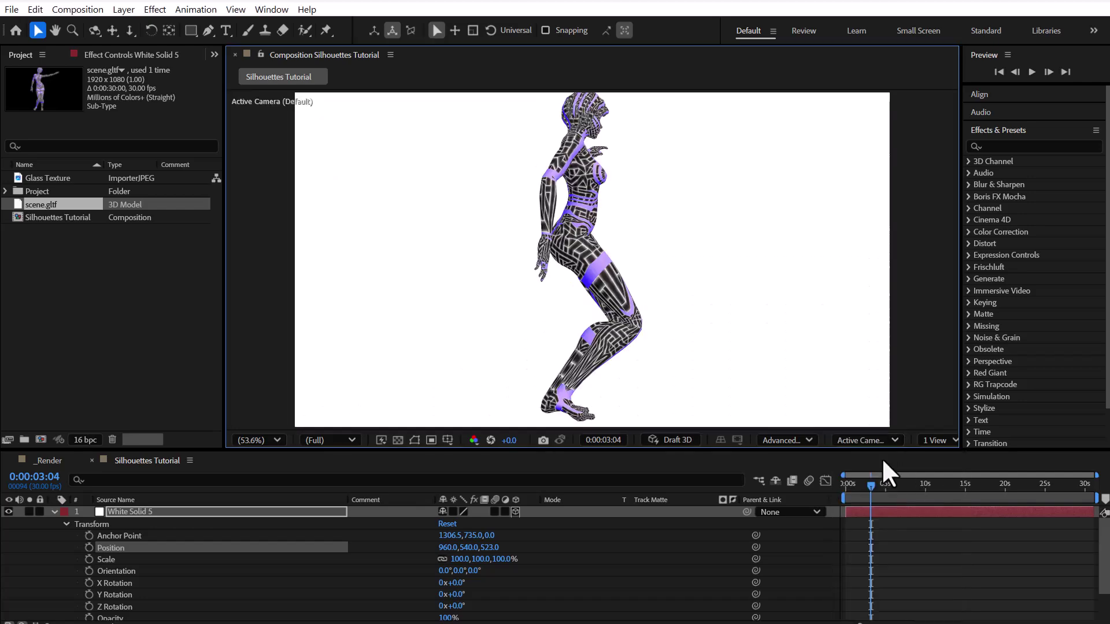
{"action": "left_click", "coordinate": [54, 511]}
{"action": "right_click", "coordinate": [209, 553]}
{"action": "mouse_move", "coordinate": [324, 560]}
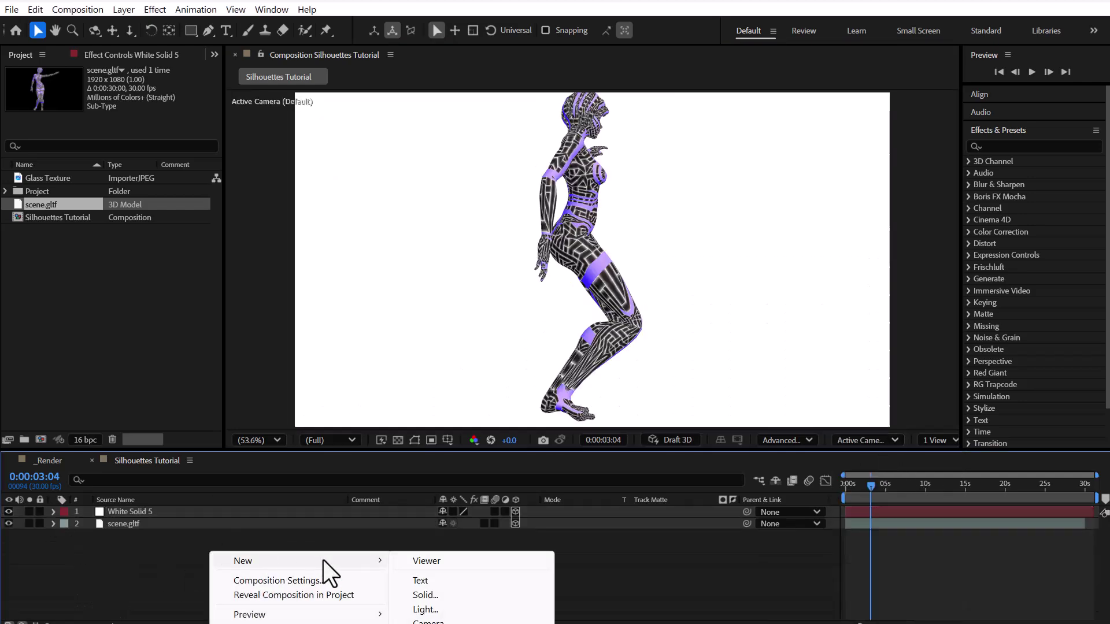
{"action": "left_click", "coordinate": [458, 608]}
{"action": "left_click", "coordinate": [577, 171]}
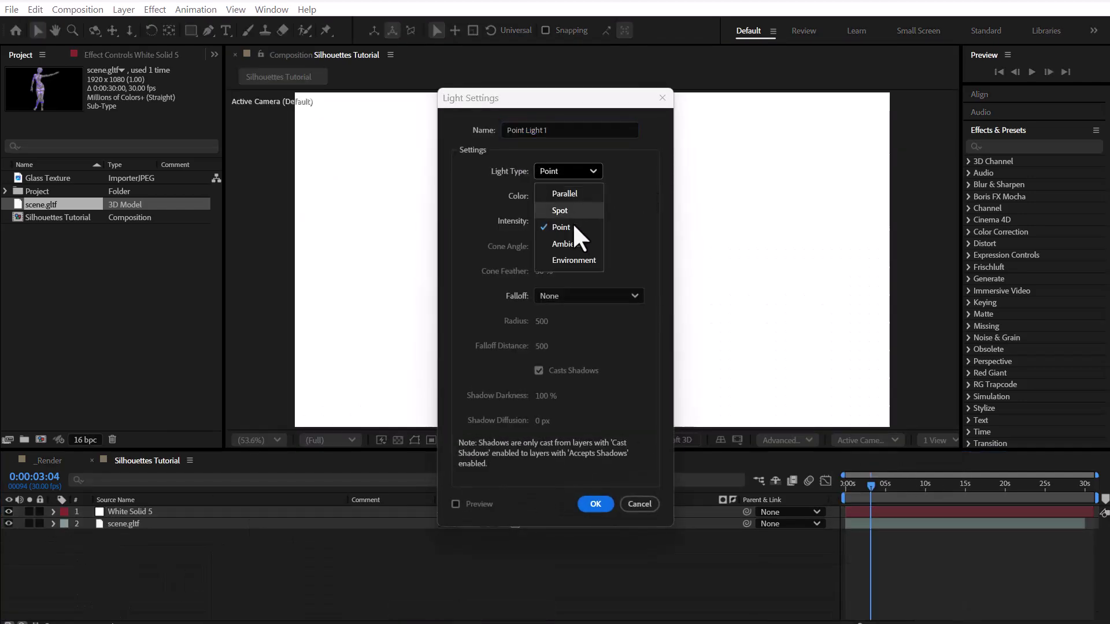
{"action": "left_click", "coordinate": [571, 258]}
{"action": "left_click", "coordinate": [538, 370]}
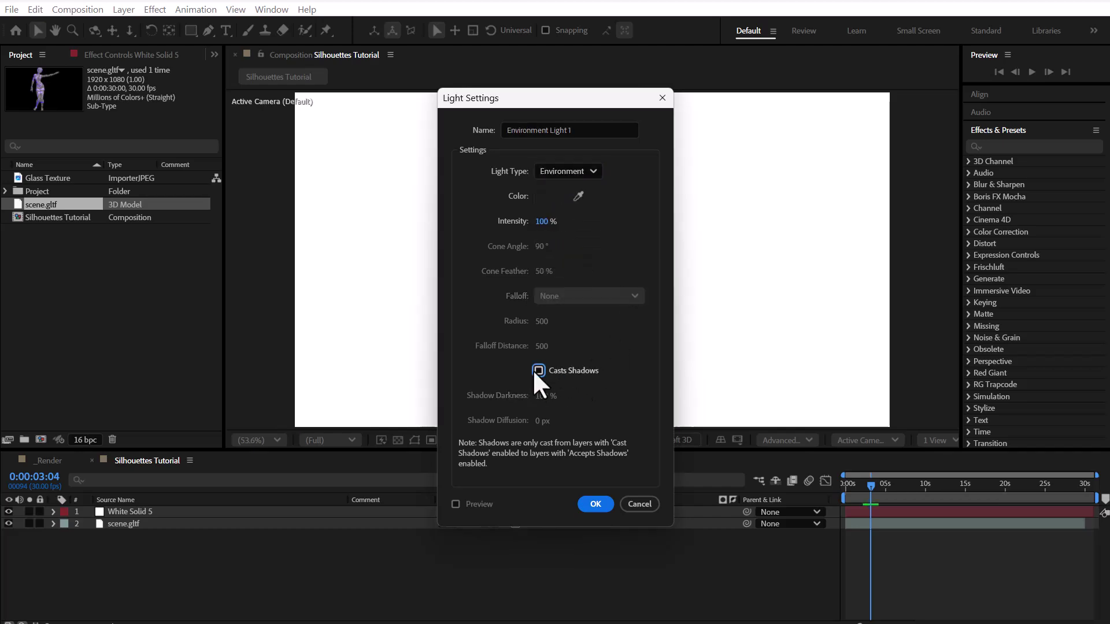
{"action": "left_click", "coordinate": [538, 370]}
{"action": "left_click", "coordinate": [594, 504]}
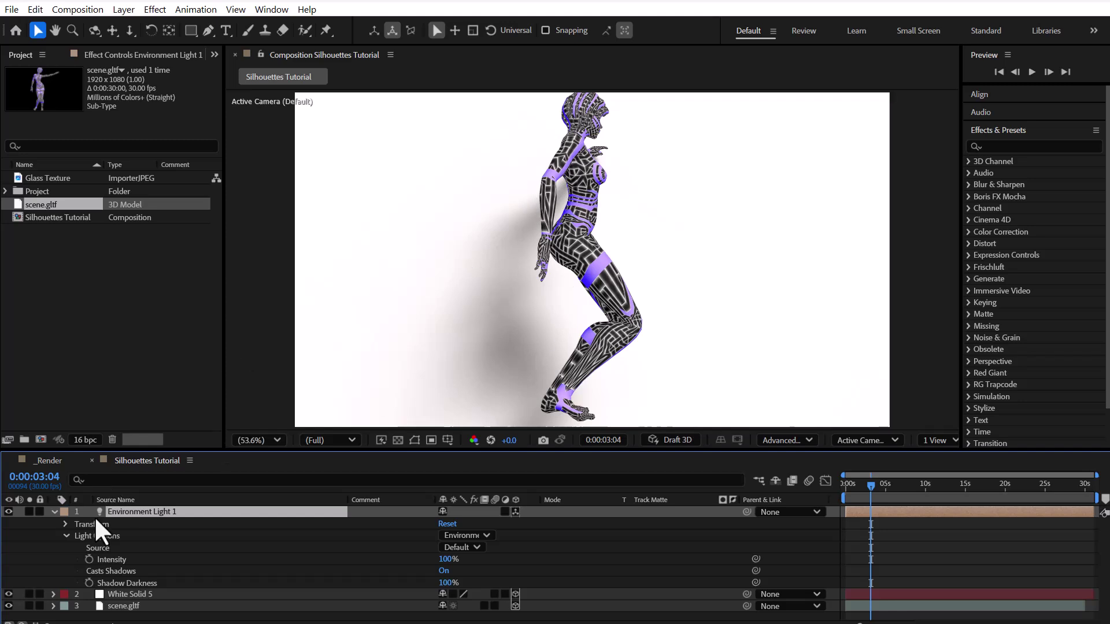
Step: Rotate the environment light to X 45° and Y 10°
{"action": "left_click", "coordinate": [65, 524]}
{"action": "left_click", "coordinate": [65, 560]}
{"action": "left_click_drag", "start_coordinate": [457, 536], "coordinate": [483, 554]}
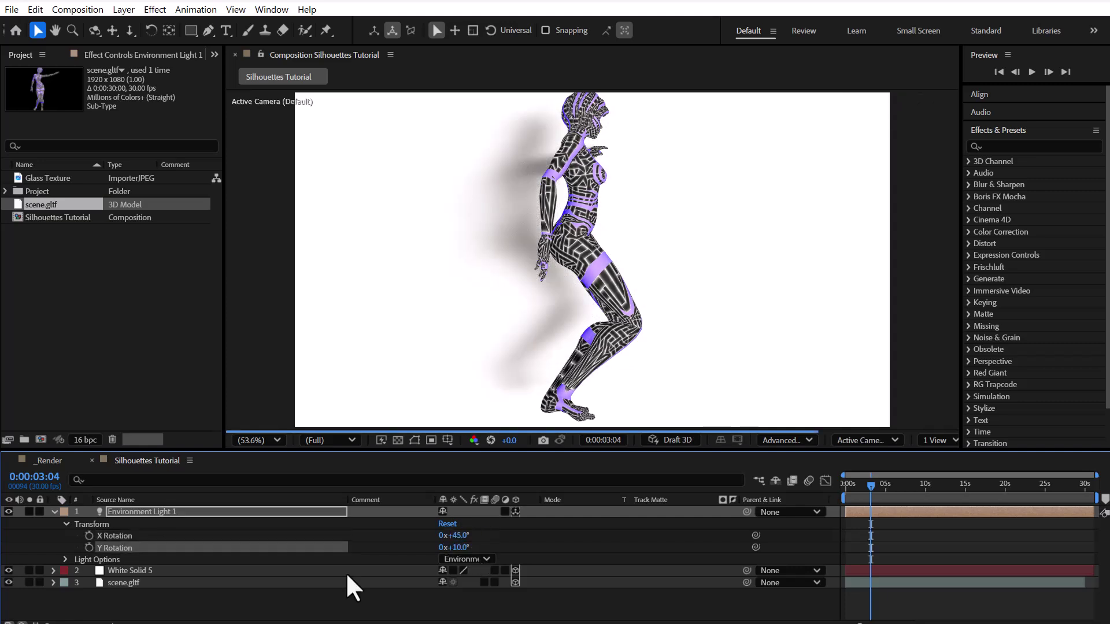
Step: Set scene.gltf's Compositing Options Casts Shadows to Only
{"action": "left_click", "coordinate": [53, 512]}
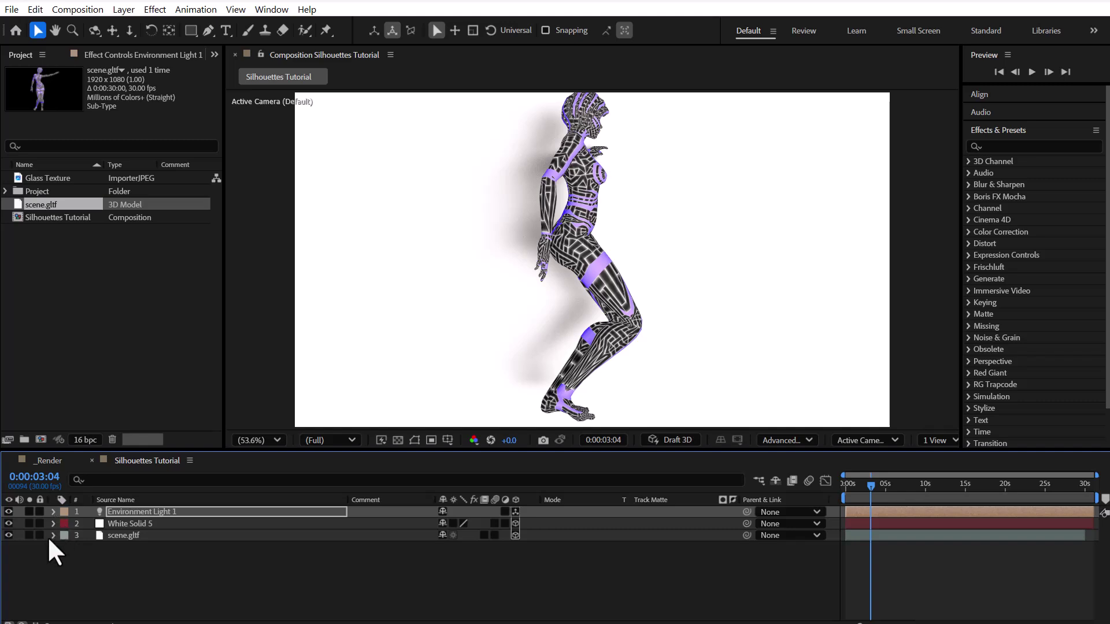
{"action": "left_click", "coordinate": [53, 536]}
{"action": "left_click", "coordinate": [65, 560]}
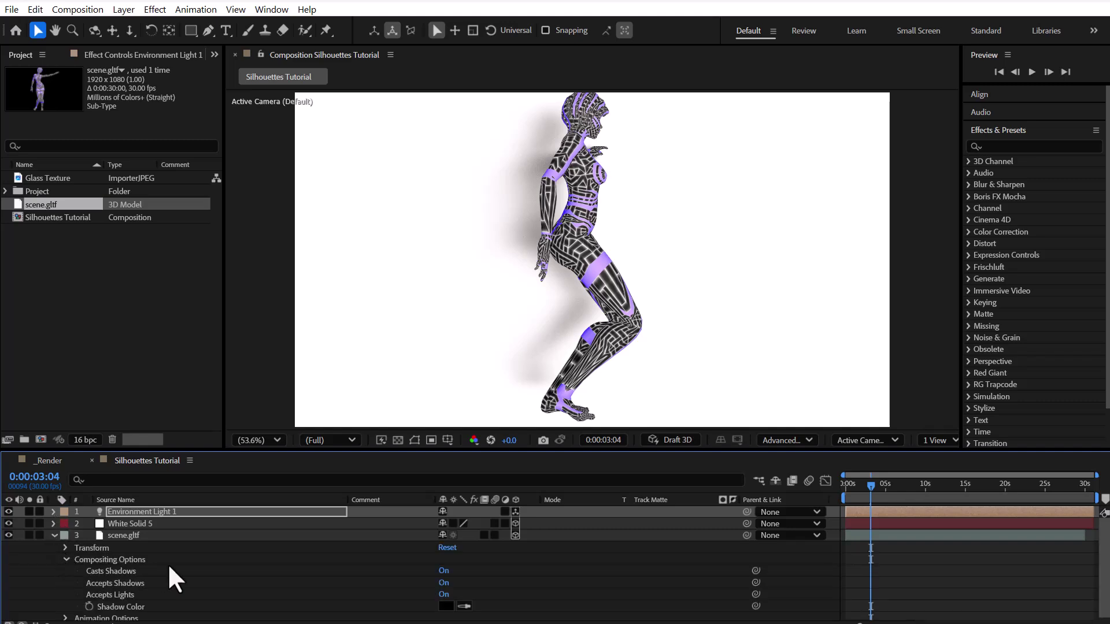
{"action": "left_click", "coordinate": [449, 571]}
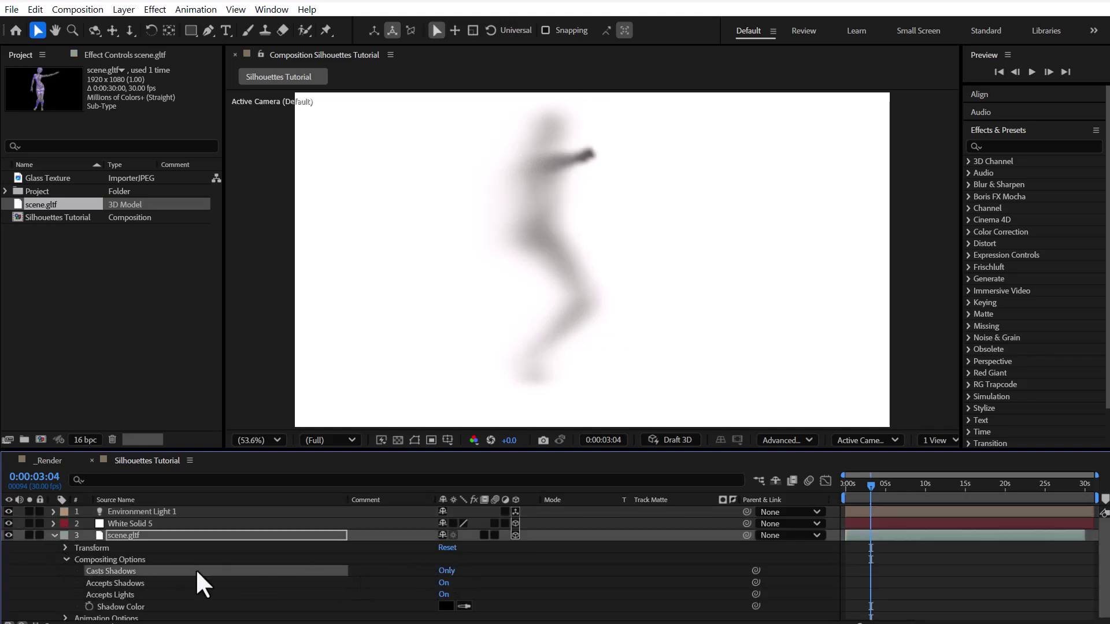
{"action": "left_click", "coordinate": [54, 536]}
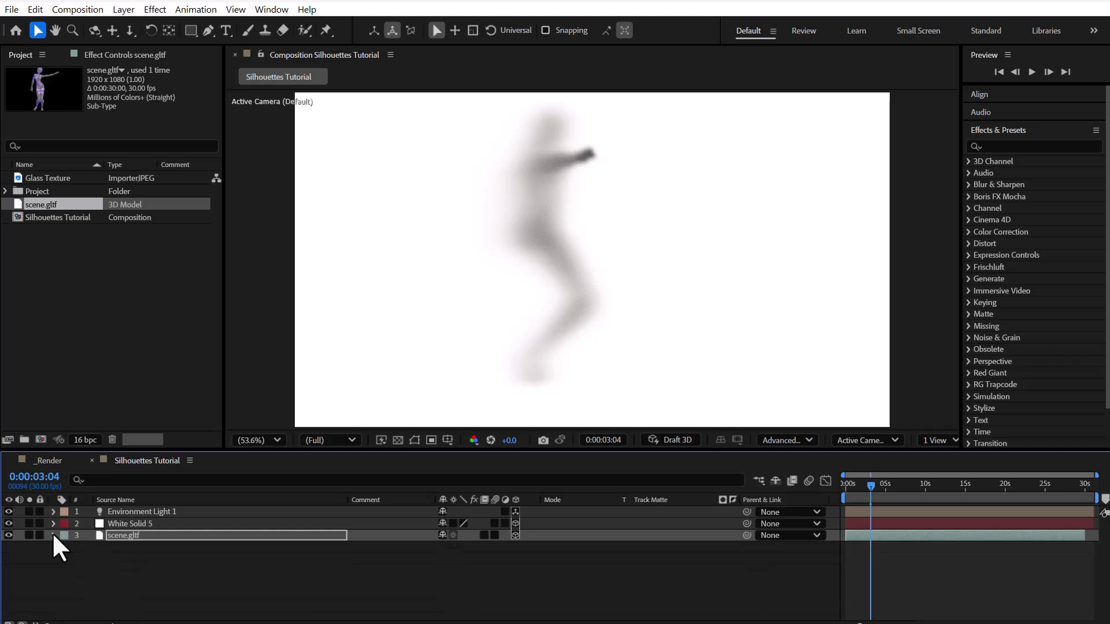
Step: Set White Solid 5's Material Options Accepts Shadows to Only and check it against the transparency grid
{"action": "left_click", "coordinate": [53, 524]}
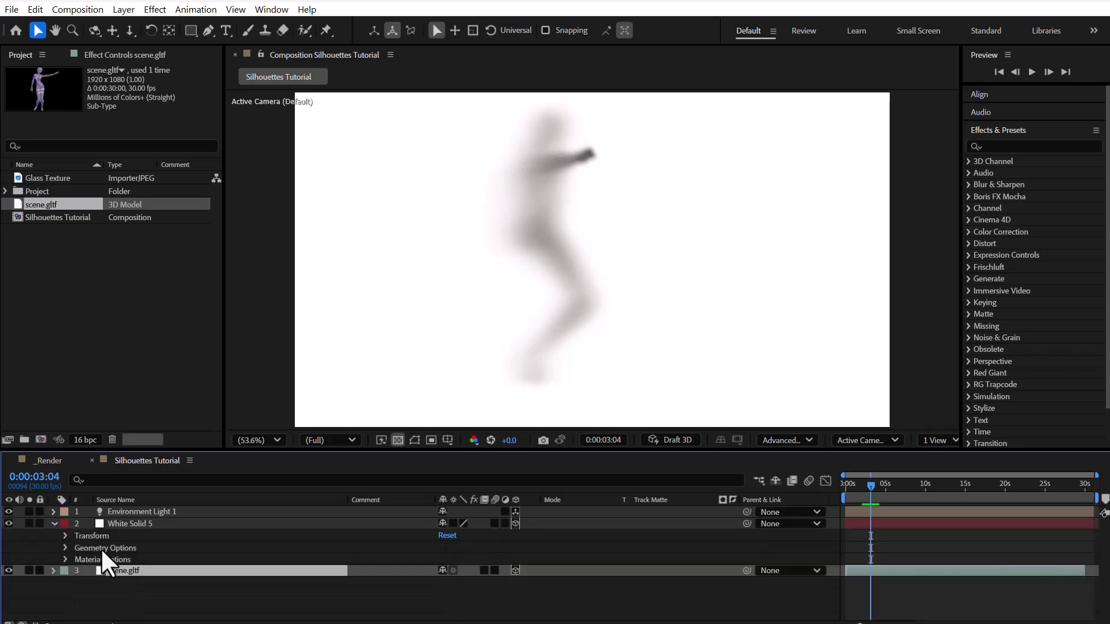
{"action": "left_click", "coordinate": [93, 559]}
{"action": "left_click", "coordinate": [65, 559]}
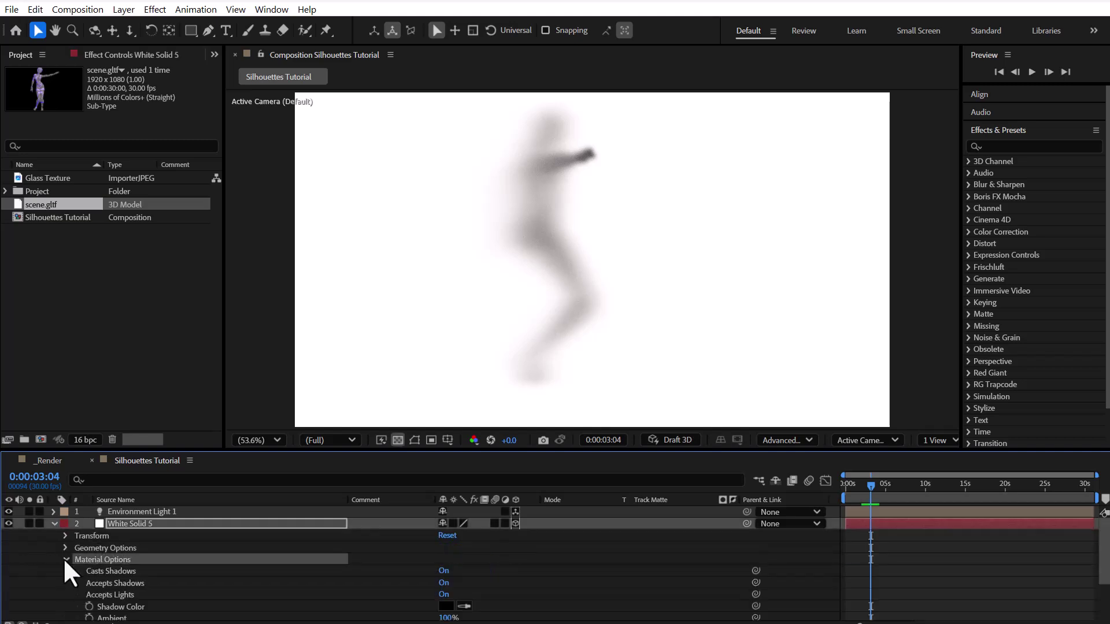
{"action": "left_click", "coordinate": [449, 583]}
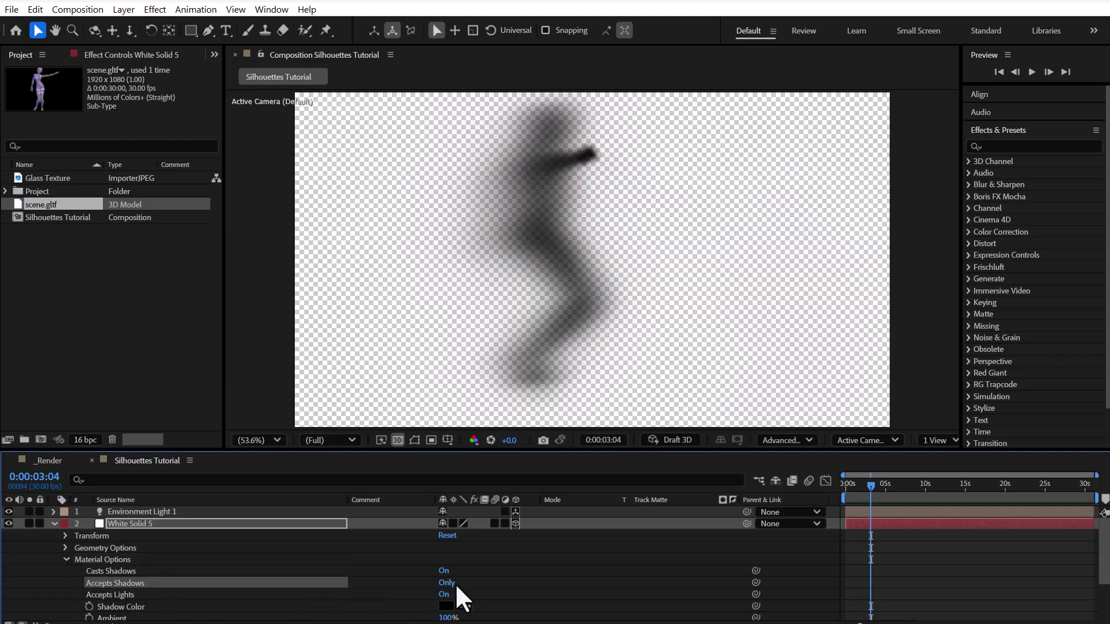
{"action": "left_click", "coordinate": [397, 439]}
{"action": "left_click", "coordinate": [396, 438]}
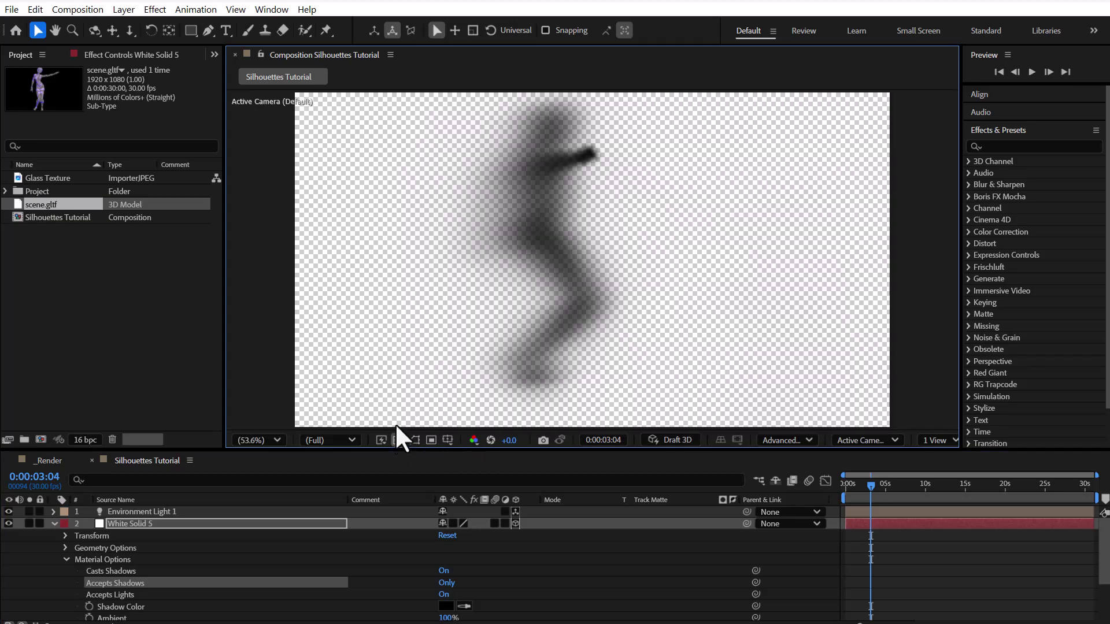
Step: Add a comp-sized White Solid 6 and move it below scene.gltf in the layer stack
{"action": "left_click", "coordinate": [52, 523]}
{"action": "right_click", "coordinate": [249, 568]}
{"action": "mouse_move", "coordinate": [296, 573]}
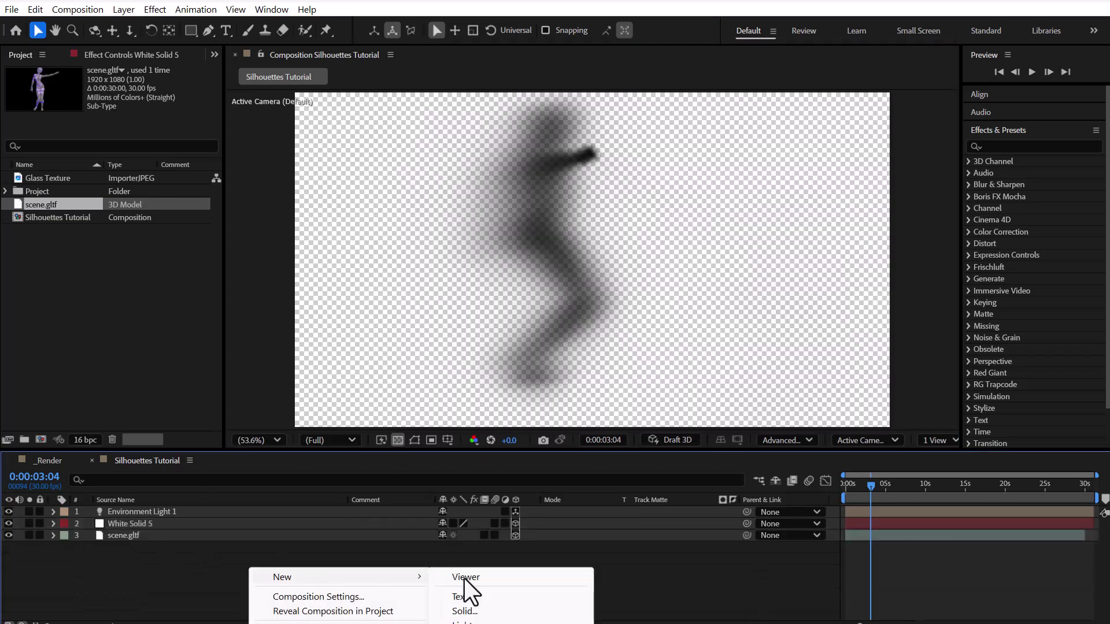
{"action": "left_click", "coordinate": [465, 611]}
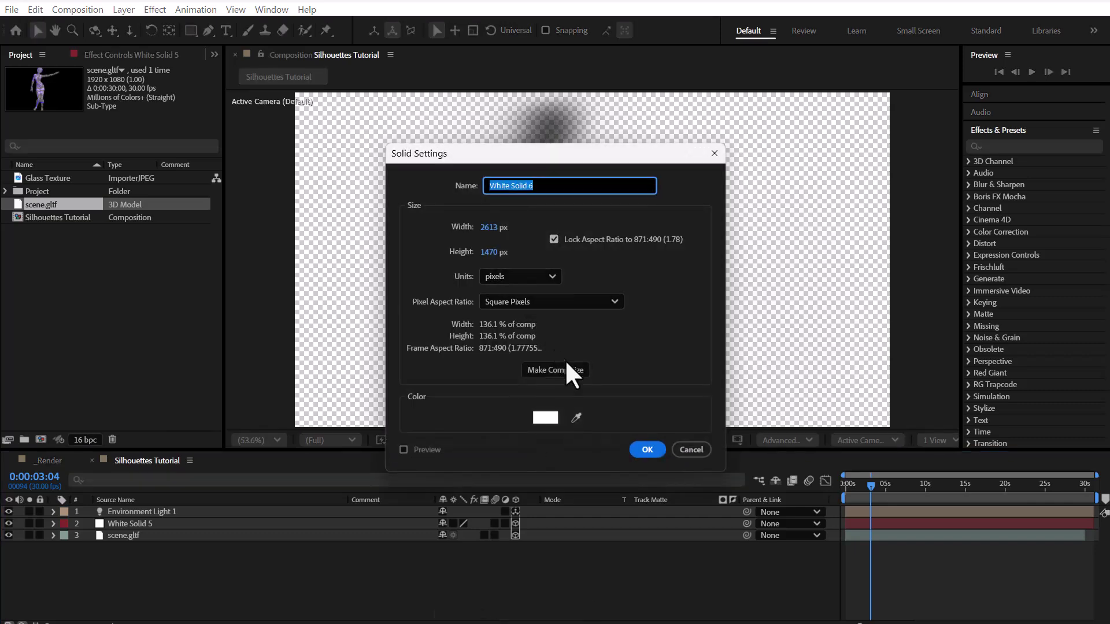
{"action": "left_click", "coordinate": [566, 367]}
{"action": "left_click", "coordinate": [649, 449]}
{"action": "left_click_drag", "start_coordinate": [161, 512], "coordinate": [179, 565]}
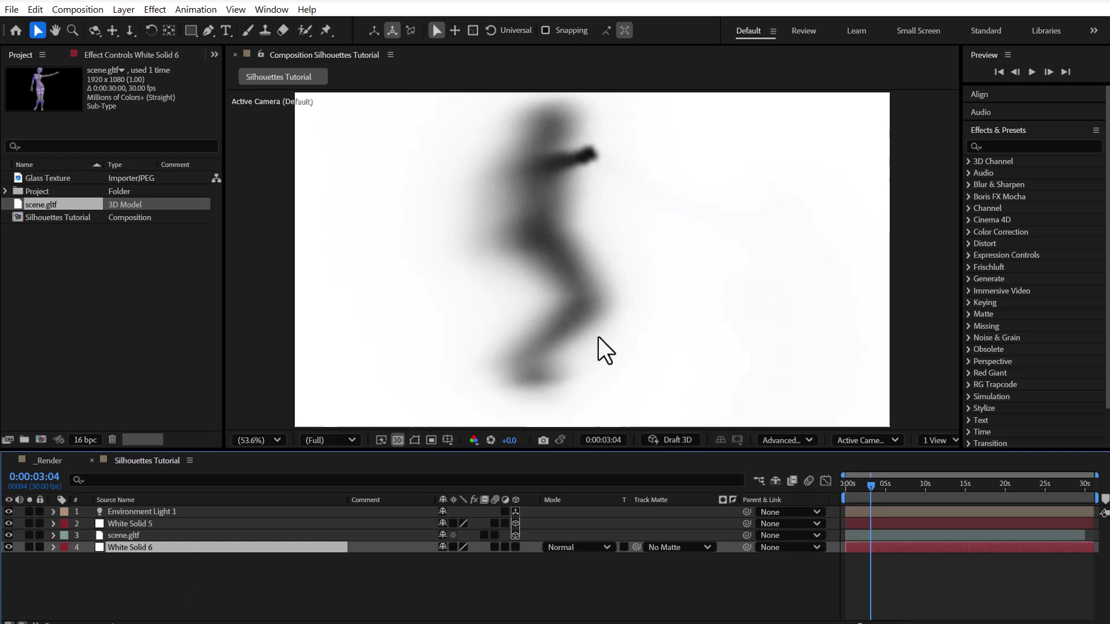
Step: Set the Advanced 3D renderer's Shadows Resolution to Double (128 MB) in Composition Settings
{"action": "left_click", "coordinate": [592, 277]}
{"action": "left_click", "coordinate": [75, 9]}
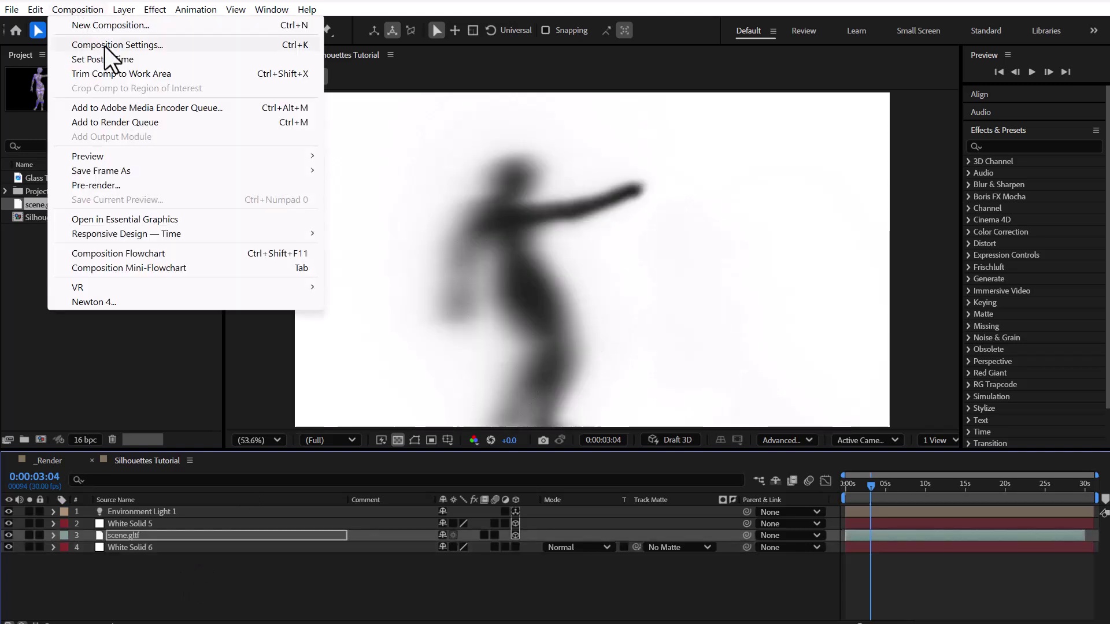
{"action": "left_click", "coordinate": [105, 47]}
{"action": "left_click", "coordinate": [477, 184]}
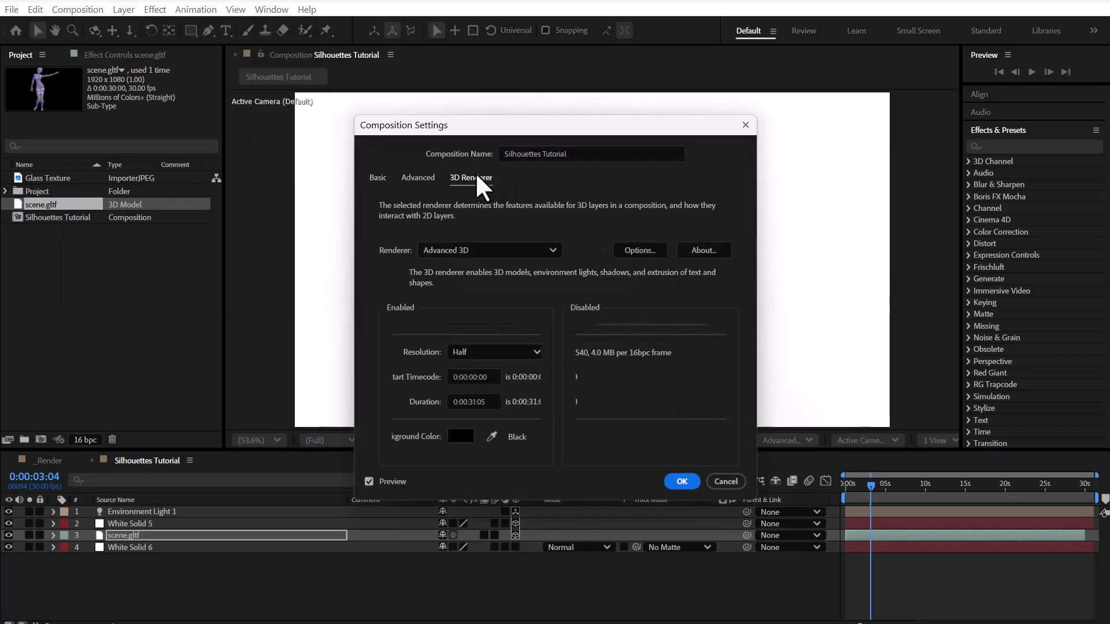
{"action": "left_click", "coordinate": [649, 251]}
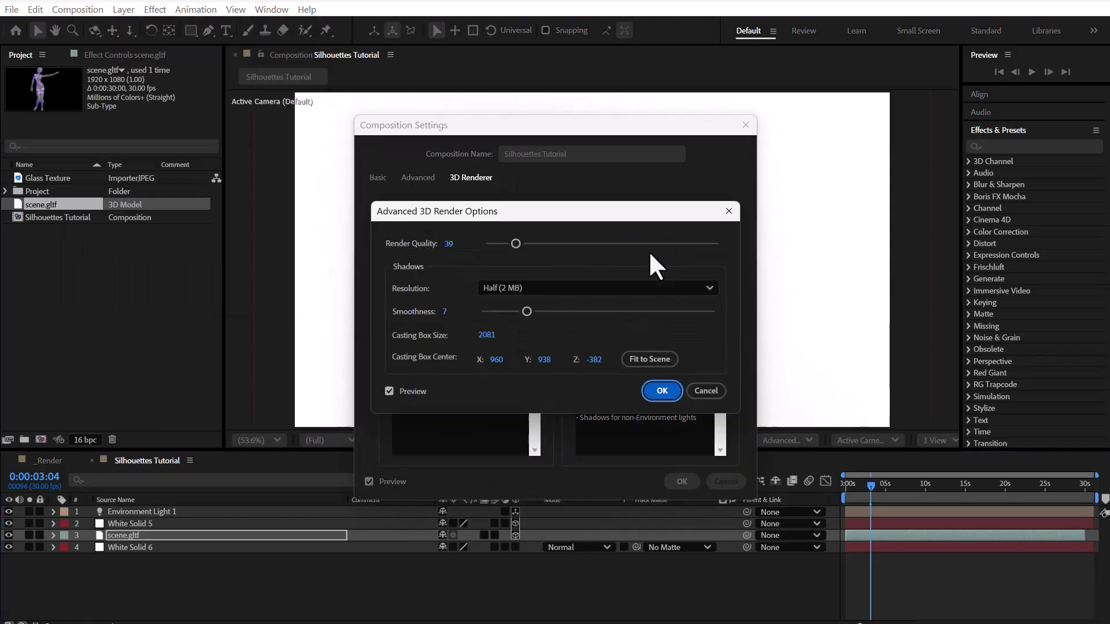
{"action": "left_click", "coordinate": [531, 287]}
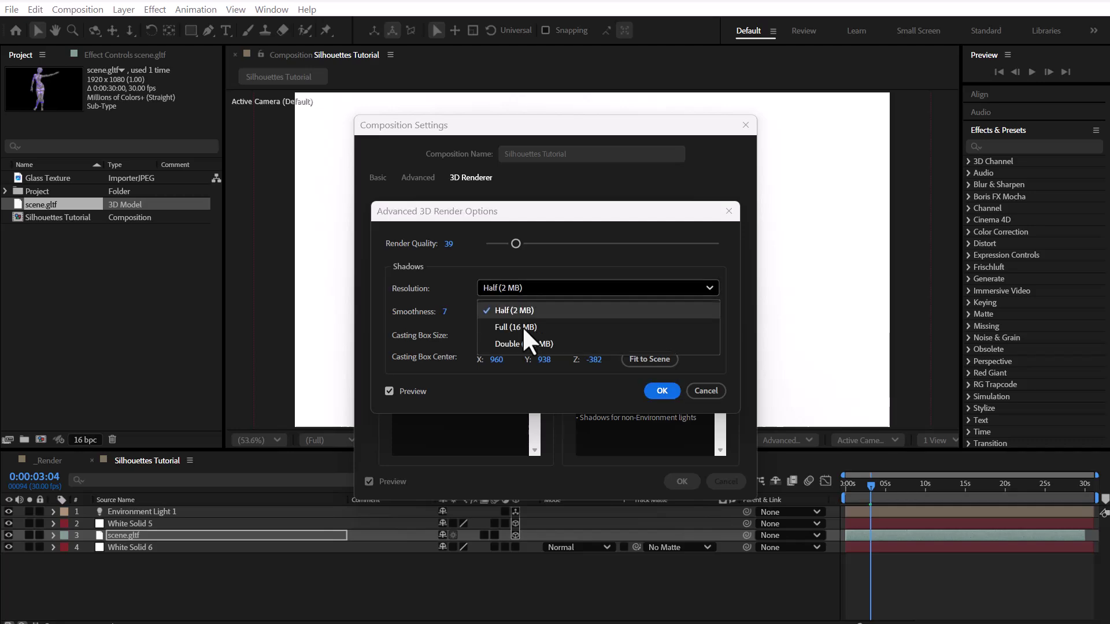
{"action": "left_click", "coordinate": [529, 340]}
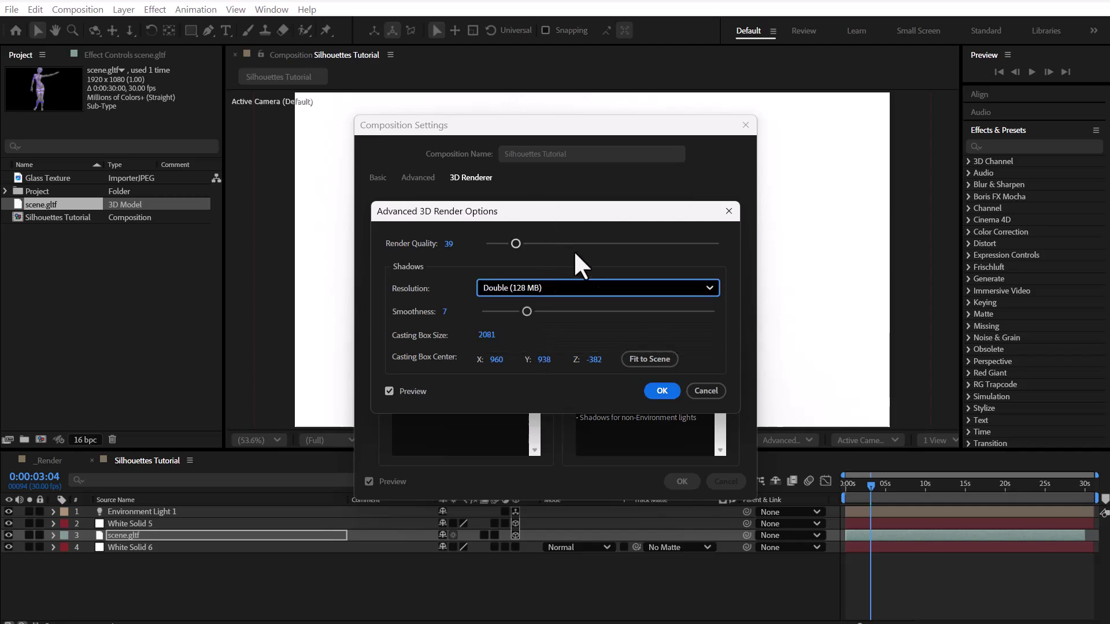
{"action": "left_click", "coordinate": [662, 391]}
{"action": "left_click", "coordinate": [677, 480]}
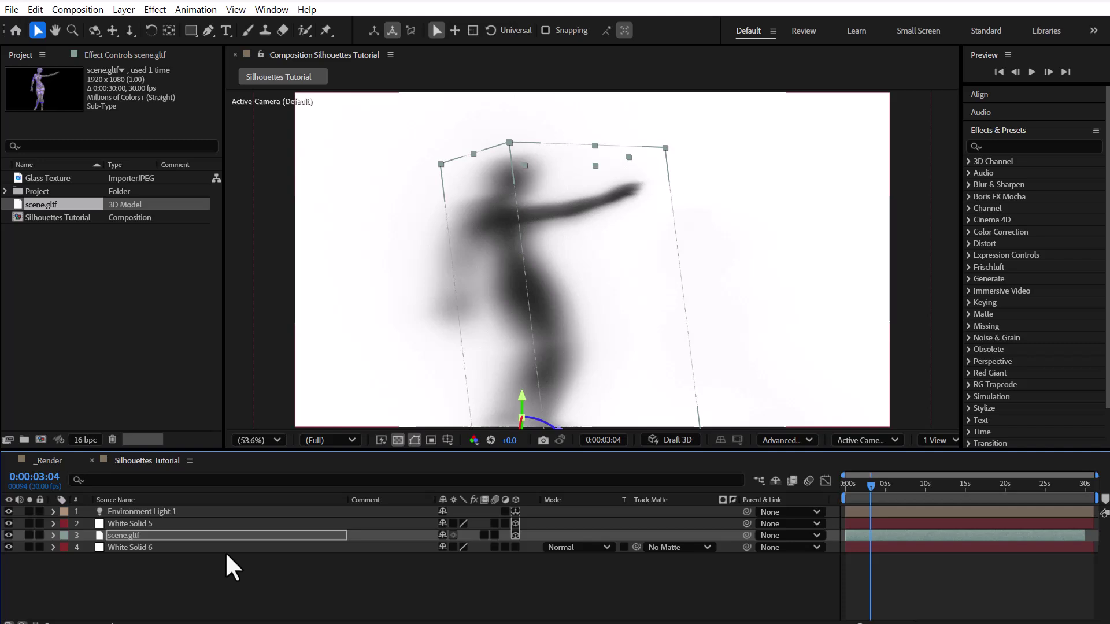
Step: Set the dancer model's Animation Options name to None and scrub the timeline to preview her poses
{"action": "left_click", "coordinate": [53, 536]}
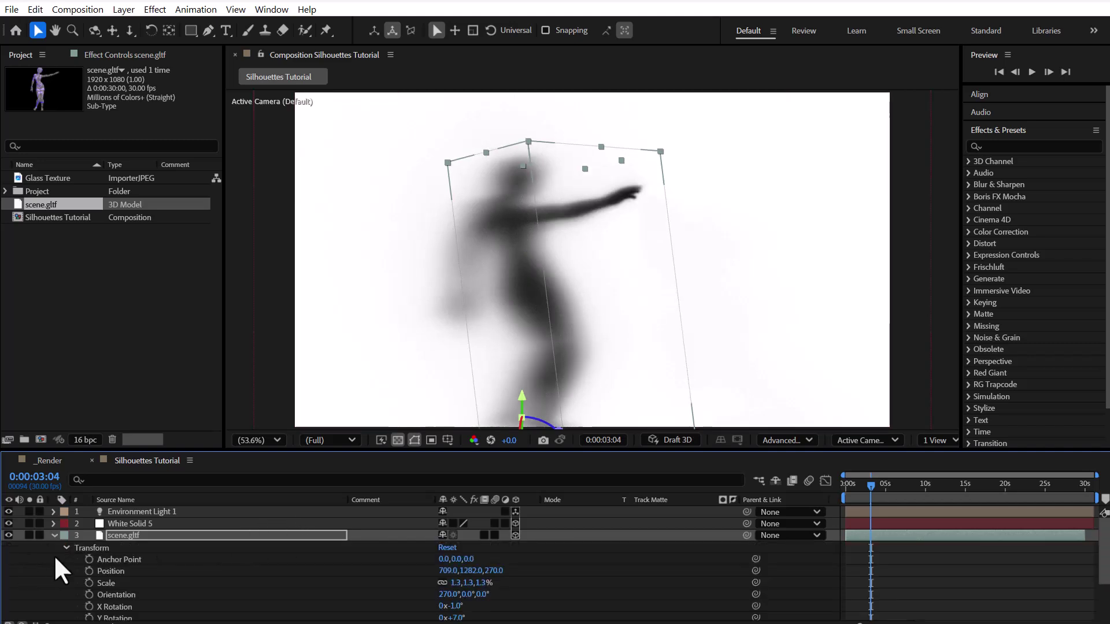
{"action": "left_click", "coordinate": [65, 548]}
{"action": "left_click", "coordinate": [67, 572]}
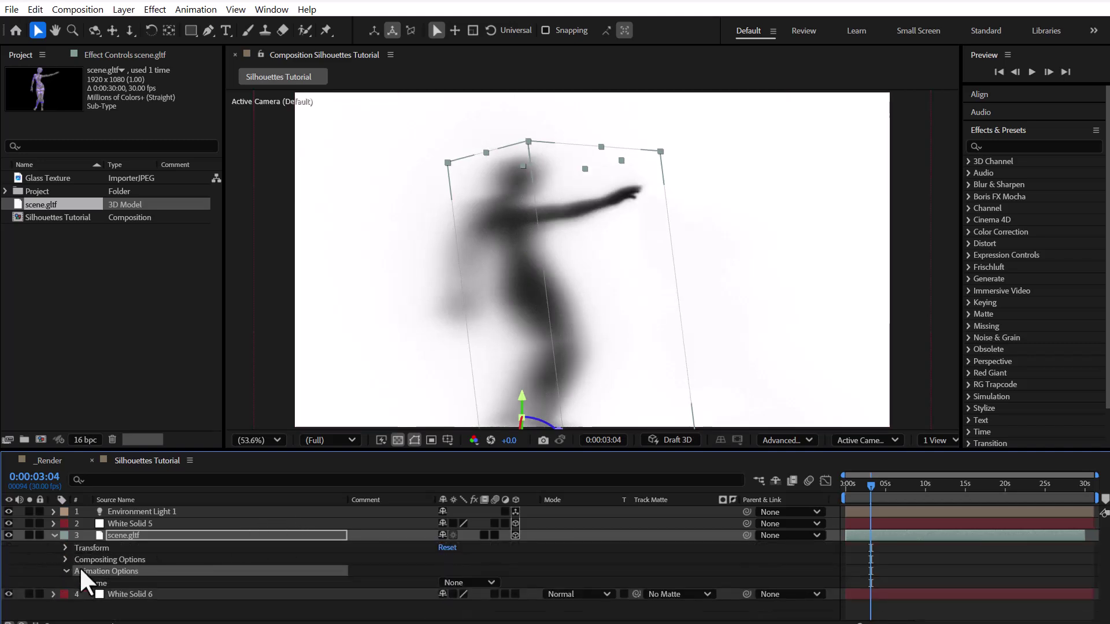
{"action": "left_click", "coordinate": [466, 583]}
{"action": "left_click", "coordinate": [472, 598]}
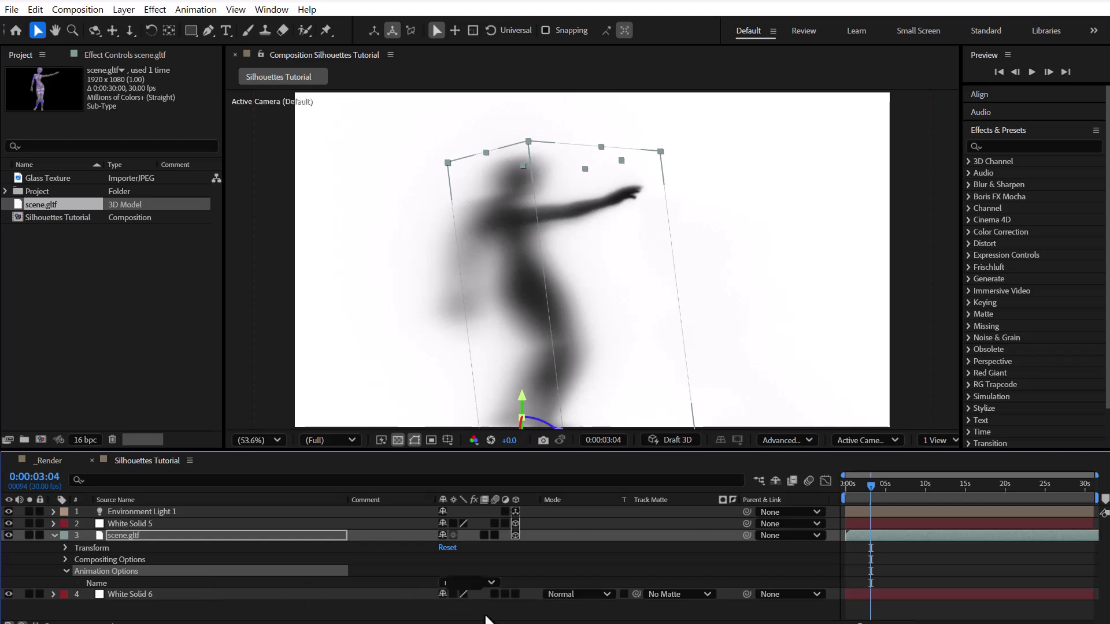
{"action": "left_click", "coordinate": [53, 536]}
{"action": "left_click_drag", "start_coordinate": [888, 493], "coordinate": [702, 484]}
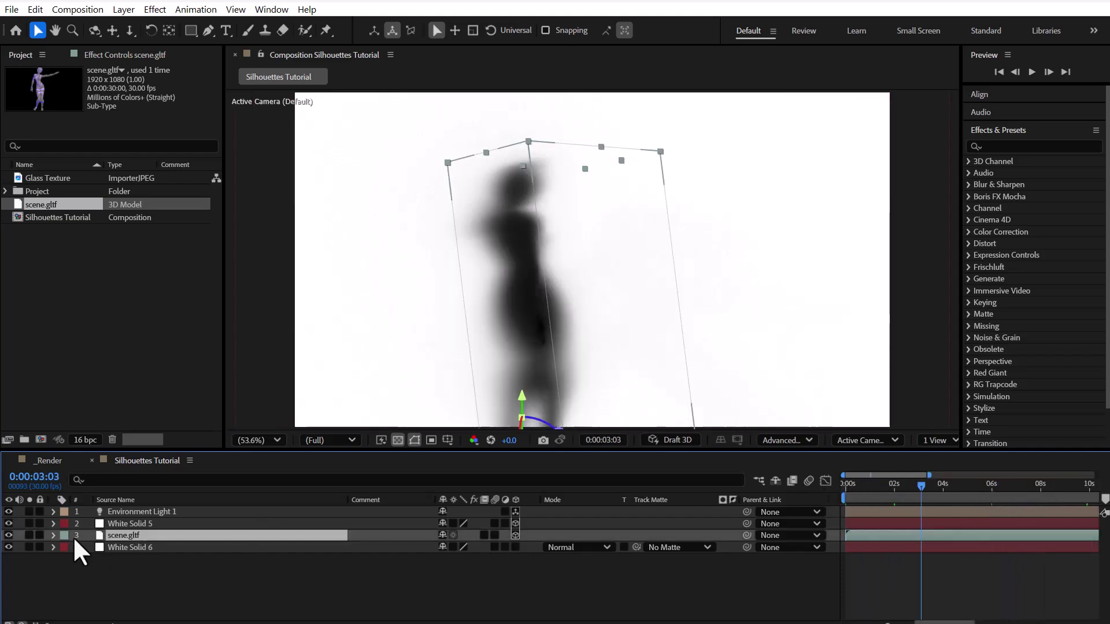
Step: Scale scene.gltf to 2% and move it to position 709, 1687, 270
{"action": "key", "text": "s"}
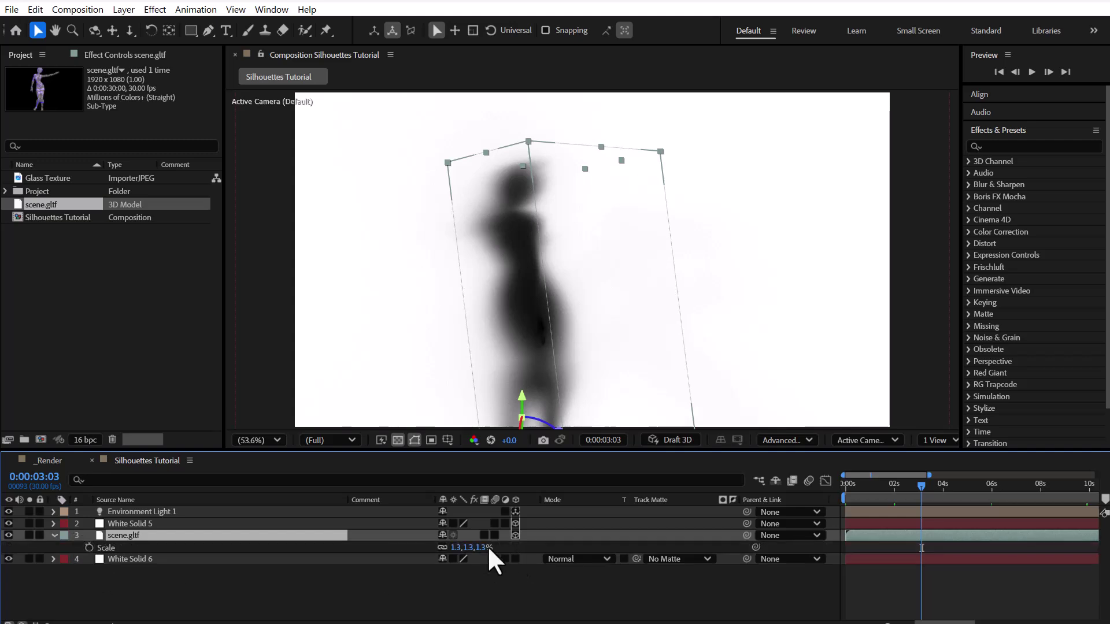
{"action": "left_click", "coordinate": [484, 548]}
{"action": "type", "text": "2"}
{"action": "key", "text": "Return"}
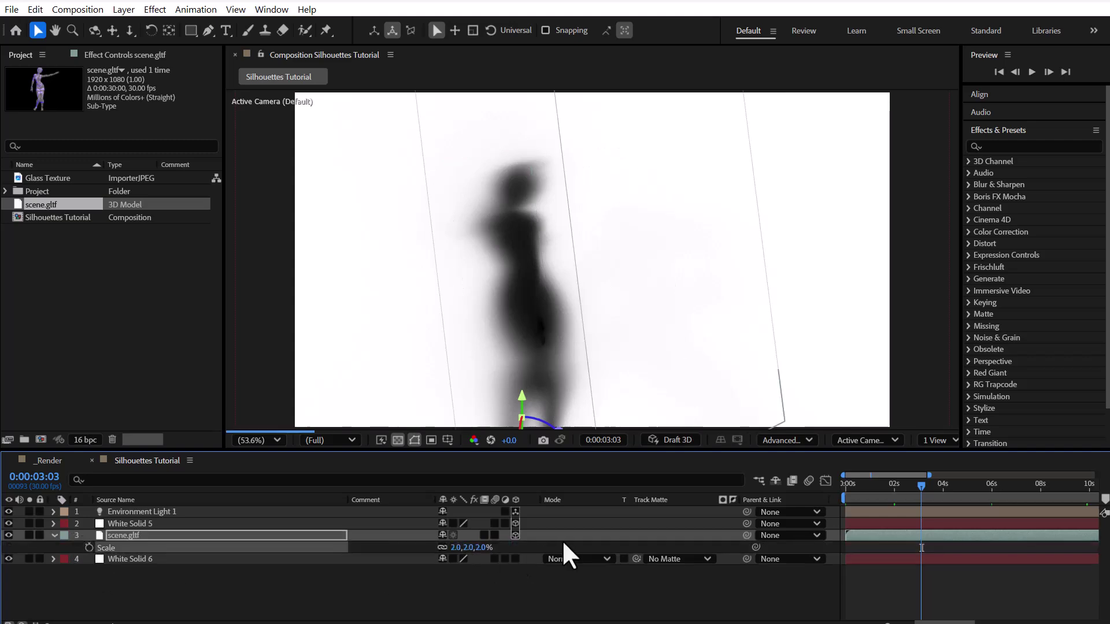
{"action": "key", "text": "p"}
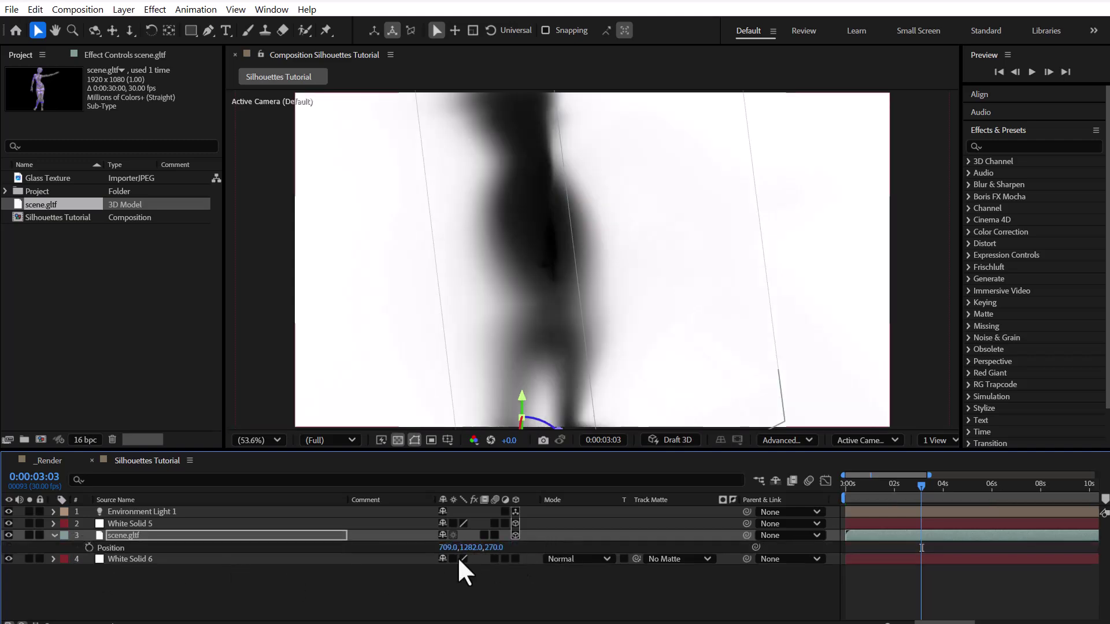
{"action": "left_click_drag", "start_coordinate": [477, 554], "coordinate": [743, 553]}
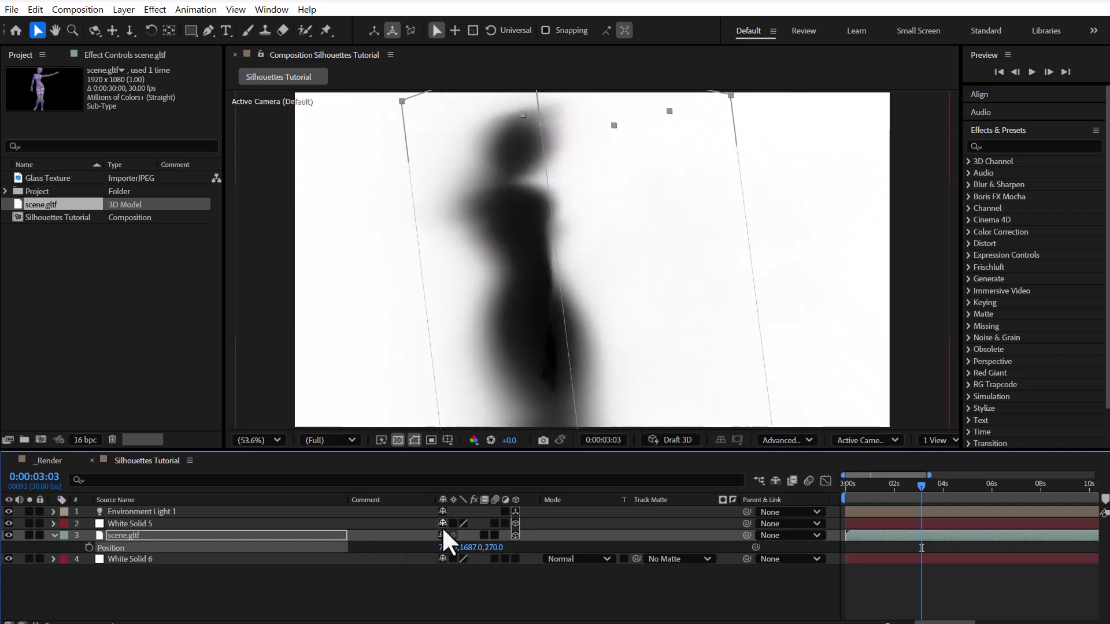
Step: Key White Solid 5's Position Z: 571 at frame 0, 556 at 25 frames, 460 at 2:02, 260 at 4 s
{"action": "left_click", "coordinate": [129, 523]}
{"action": "key", "text": "p"}
{"action": "left_click_drag", "start_coordinate": [917, 483], "coordinate": [900, 491]}
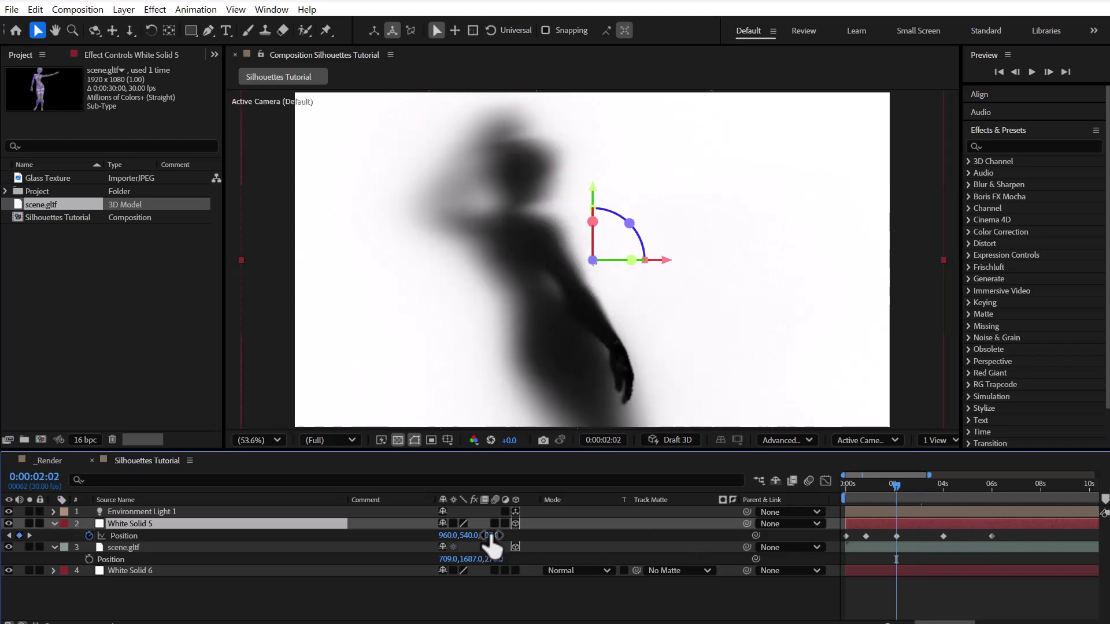
{"action": "left_click_drag", "start_coordinate": [490, 536], "coordinate": [526, 535]}
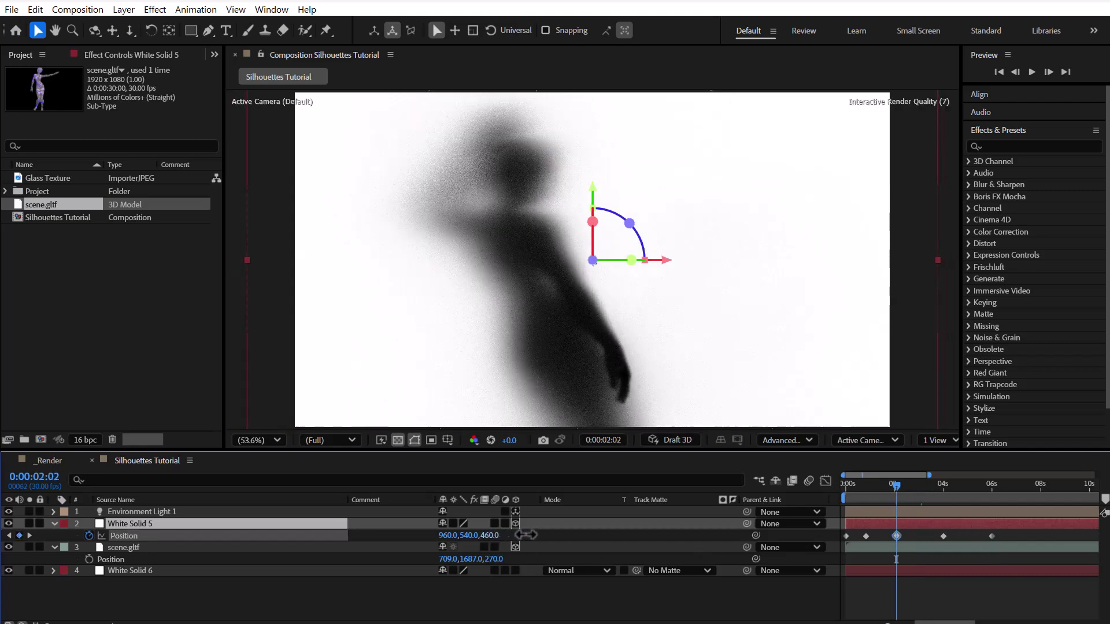
{"action": "left_click_drag", "start_coordinate": [879, 482], "coordinate": [867, 484]}
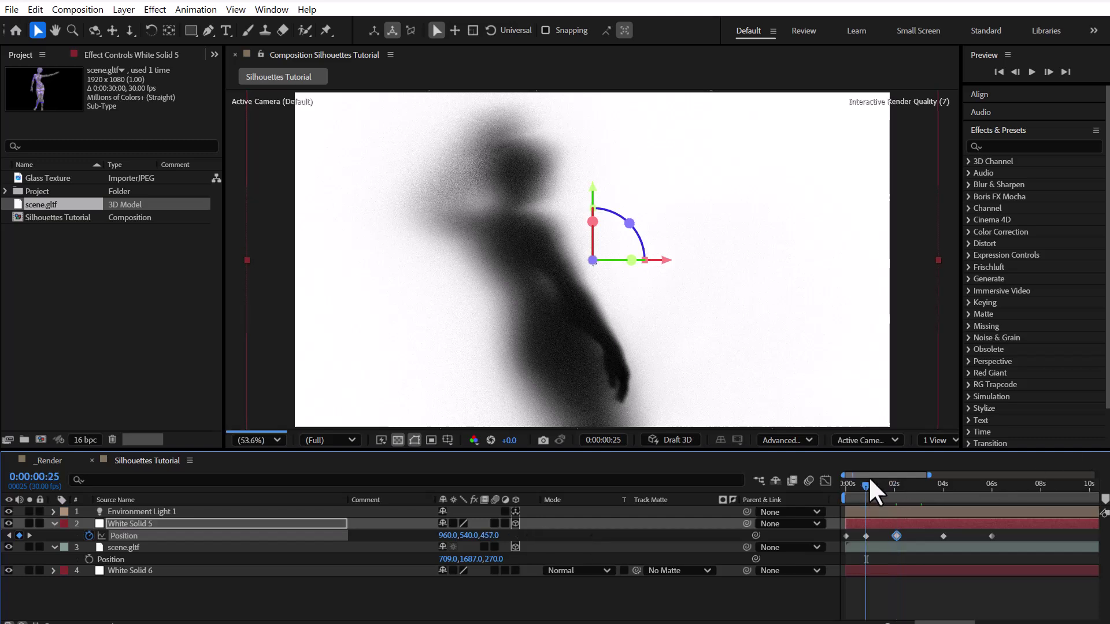
{"action": "left_click_drag", "start_coordinate": [491, 535], "coordinate": [555, 529]}
{"action": "left_click", "coordinate": [846, 486]}
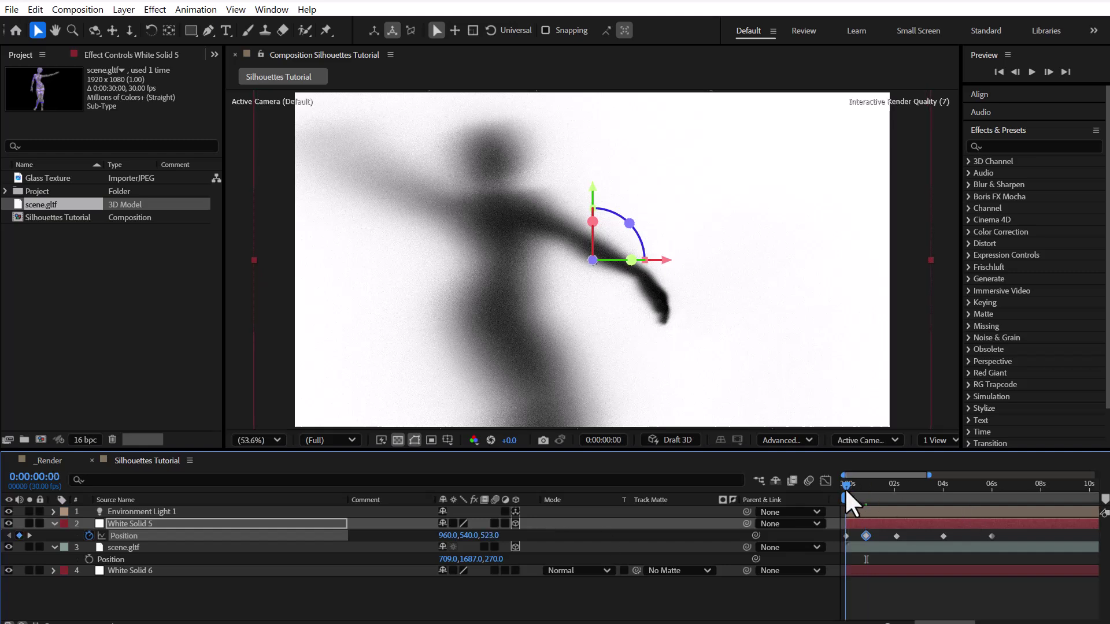
{"action": "left_click_drag", "start_coordinate": [491, 536], "coordinate": [580, 534]}
{"action": "left_click", "coordinate": [943, 484]}
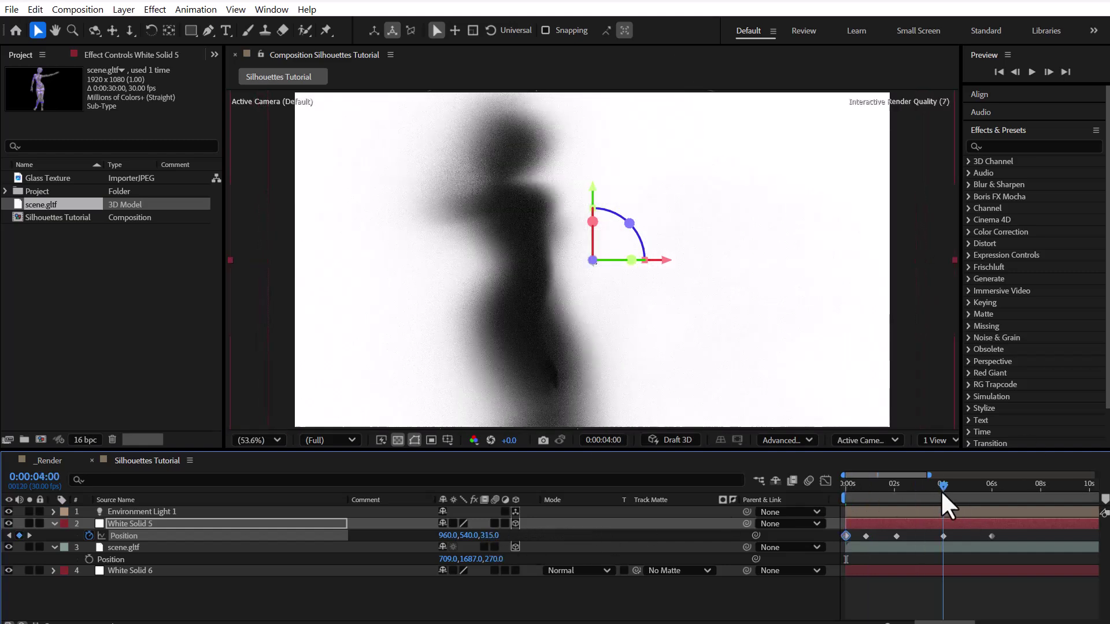
{"action": "left_click_drag", "start_coordinate": [490, 533], "coordinate": [572, 530]}
Step: Add a Position Z keyframe of 517 near 3 seconds and preview the drifting blur
{"action": "left_click", "coordinate": [992, 484]}
{"action": "left_click", "coordinate": [968, 484]}
{"action": "left_click", "coordinate": [926, 493]}
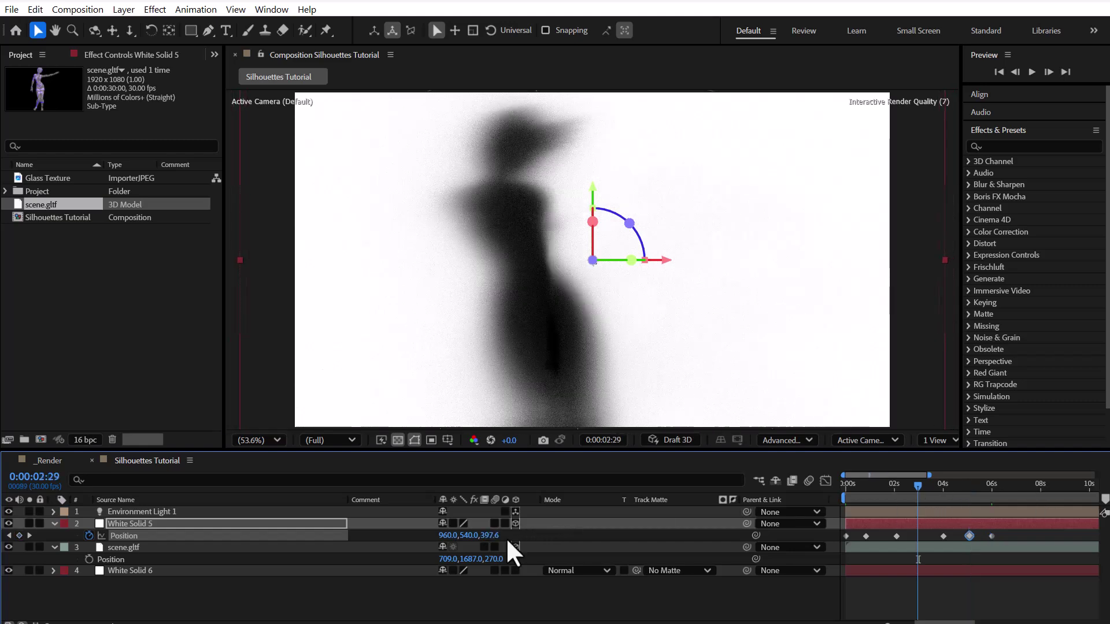
{"action": "left_click_drag", "start_coordinate": [497, 535], "coordinate": [544, 533]}
{"action": "left_click", "coordinate": [879, 484]}
{"action": "left_click", "coordinate": [830, 592]}
{"action": "left_click_drag", "start_coordinate": [846, 483], "coordinate": [907, 483]}
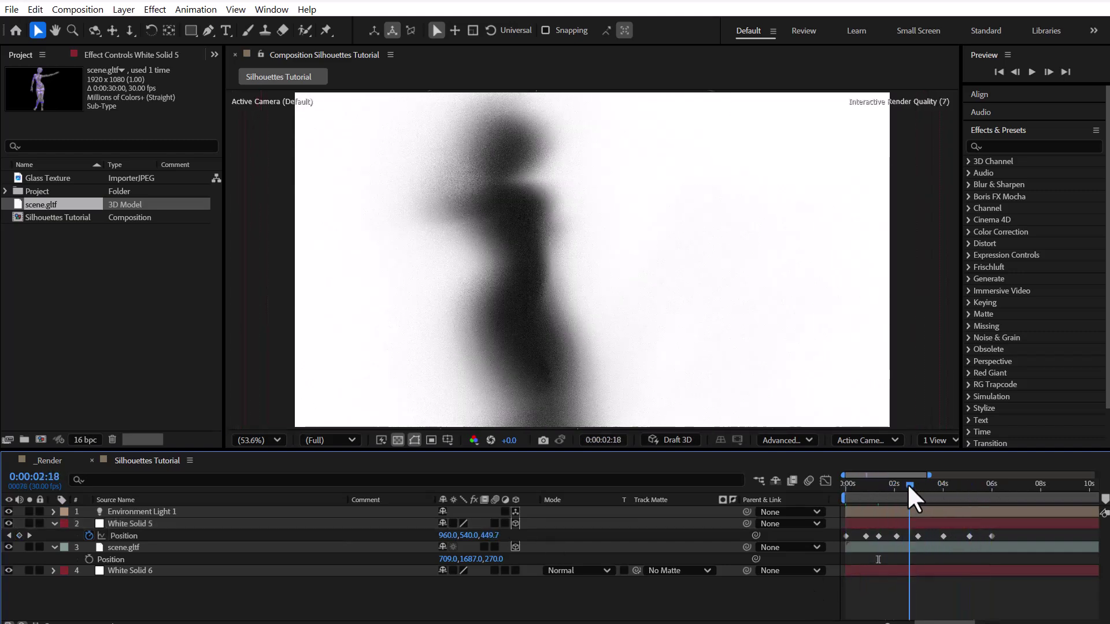
{"action": "left_click", "coordinate": [72, 9]}
{"action": "left_click", "coordinate": [109, 43]}
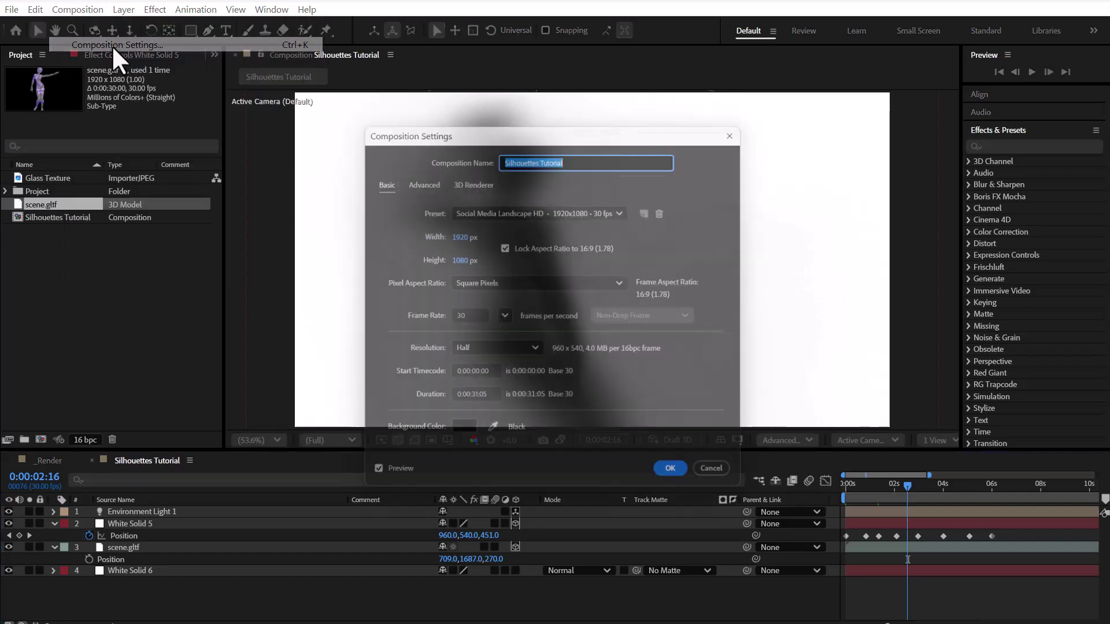
{"action": "left_click", "coordinate": [471, 176]}
{"action": "left_click", "coordinate": [639, 250]}
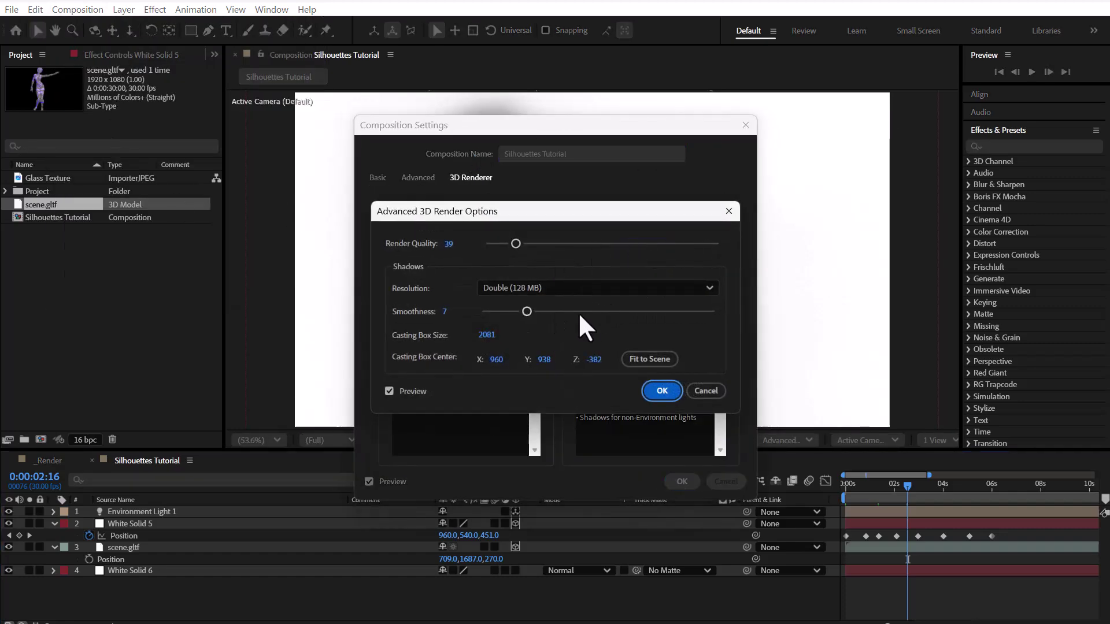
{"action": "mouse_move", "coordinate": [515, 244]}
{"action": "left_mouse_down"}
{"action": "mouse_move", "coordinate": [584, 244]}
{"action": "mouse_move", "coordinate": [520, 245]}
{"action": "left_mouse_up"}
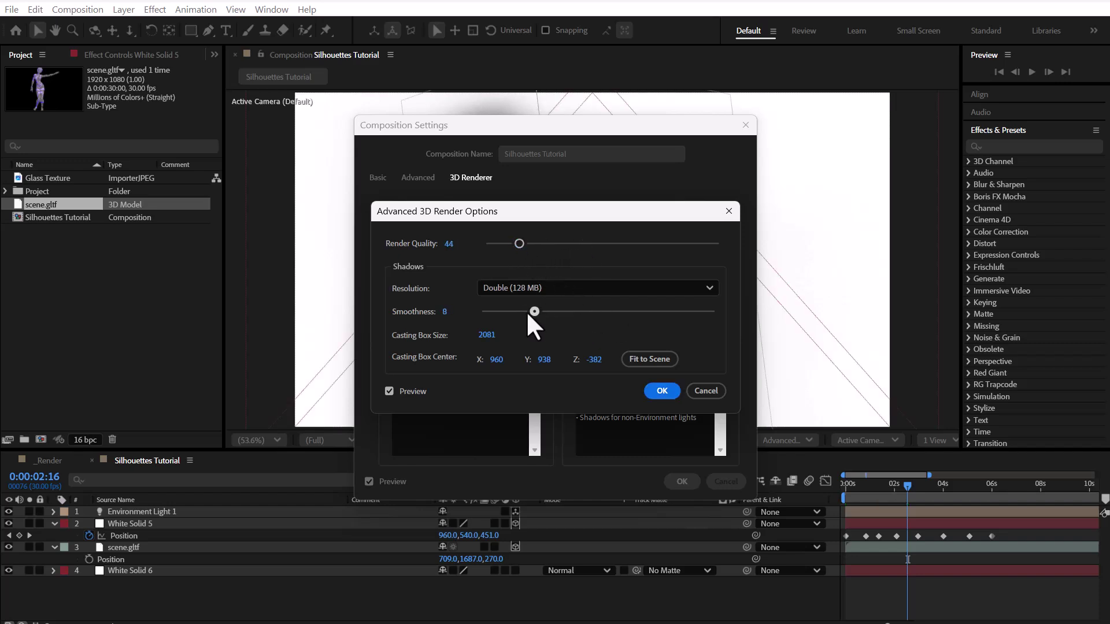
{"action": "left_click", "coordinate": [702, 391]}
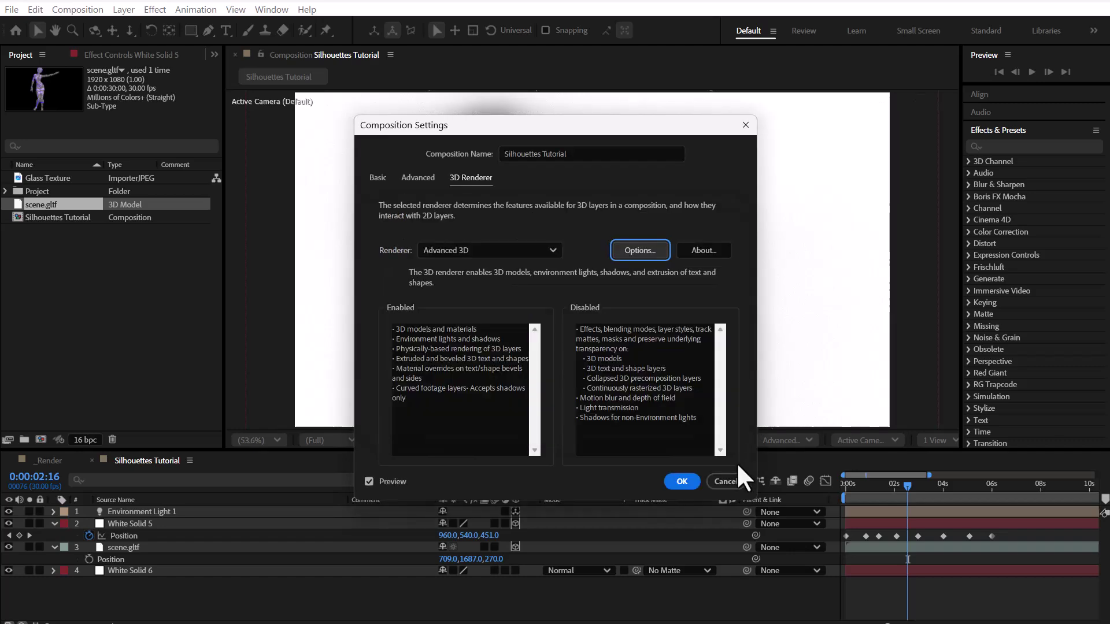
{"action": "left_click", "coordinate": [727, 480]}
{"action": "left_click", "coordinate": [894, 485]}
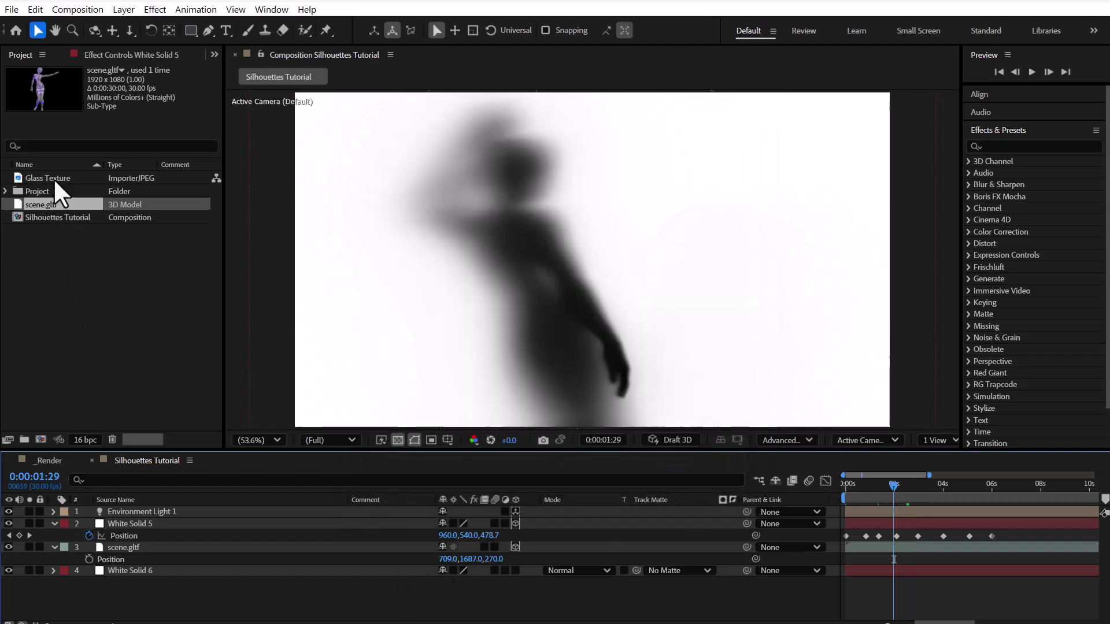
Step: Place the Glass Texture image at the top of the layer stack and scale it to 60%
{"action": "left_click_drag", "start_coordinate": [54, 178], "coordinate": [284, 508]}
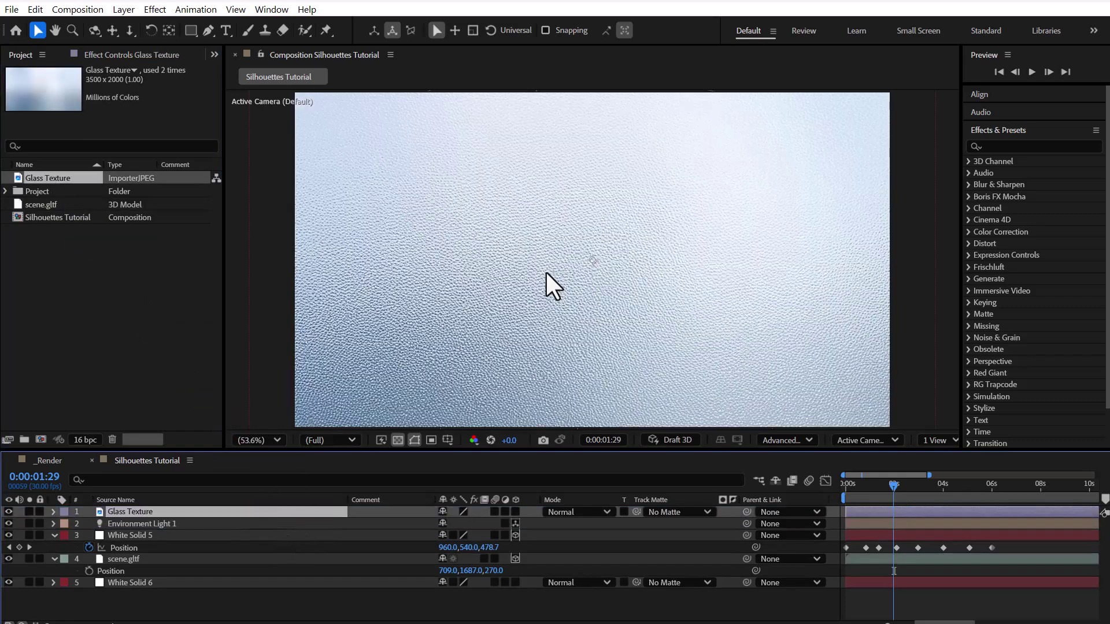
{"action": "key", "text": "comma"}
{"action": "key", "text": "comma"}
{"action": "key", "text": "comma"}
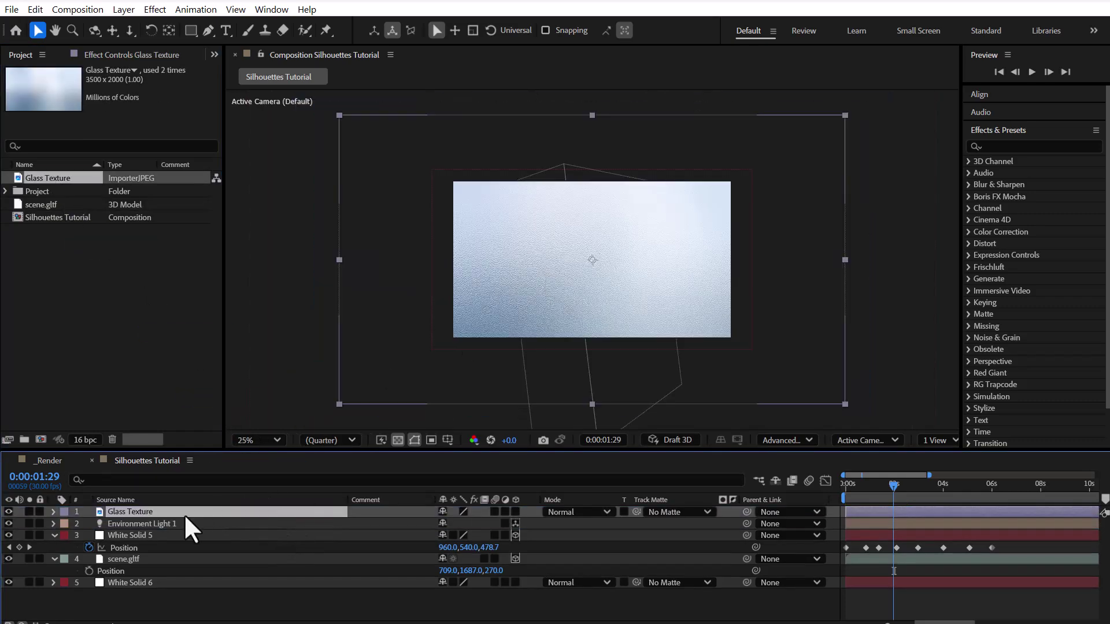
{"action": "key", "text": "s"}
{"action": "left_click_drag", "start_coordinate": [475, 524], "coordinate": [451, 524]}
{"action": "key", "text": "period"}
{"action": "key", "text": "period"}
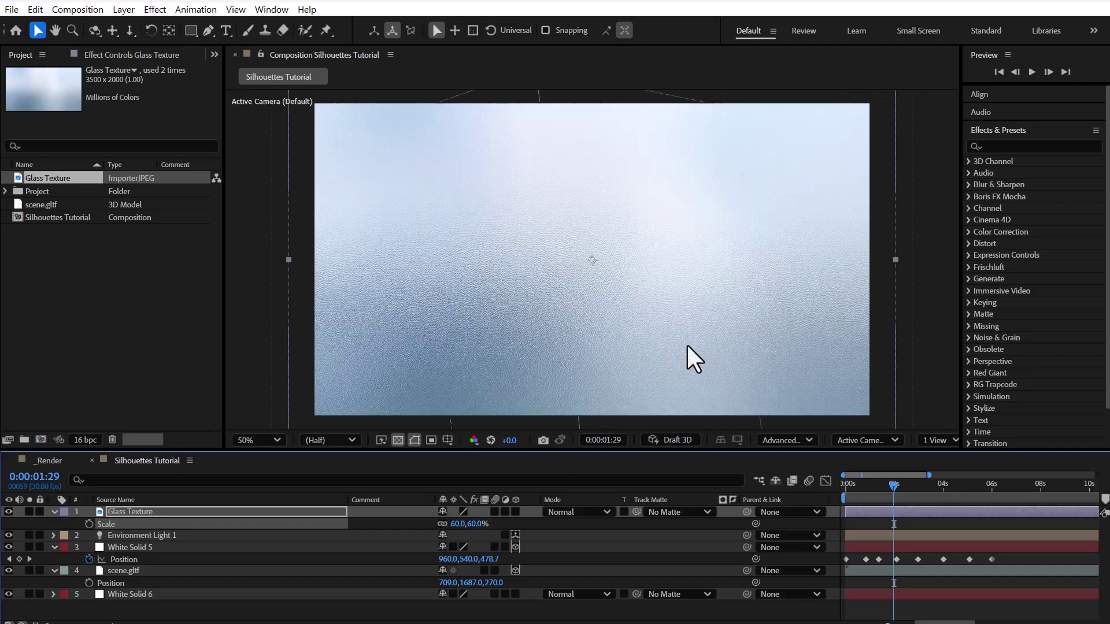
Step: Apply a Tint effect to the Glass Texture layer to make it grey
{"action": "left_click", "coordinate": [181, 510]}
{"action": "left_click", "coordinate": [1018, 146]}
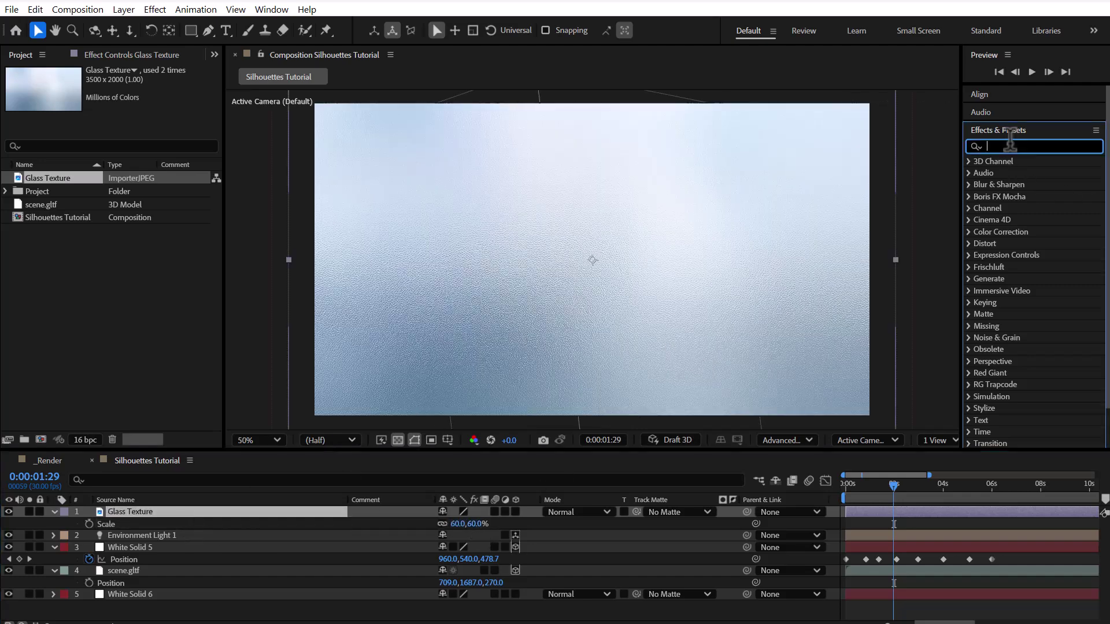
{"action": "type", "text": "tint"}
{"action": "double_click", "coordinate": [1019, 173]}
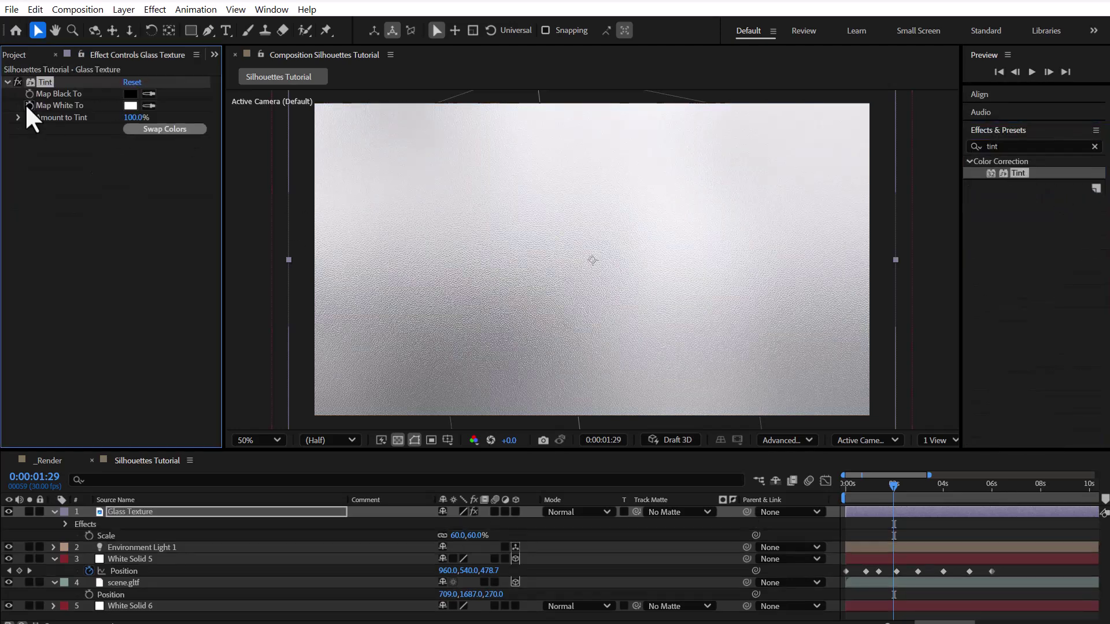
{"action": "left_click", "coordinate": [7, 82]}
Step: Pre-compose the Glass Texture layer into Glass Texture Comp 1, moving all attributes
{"action": "left_click", "coordinate": [145, 517]}
{"action": "left_click", "coordinate": [78, 9]}
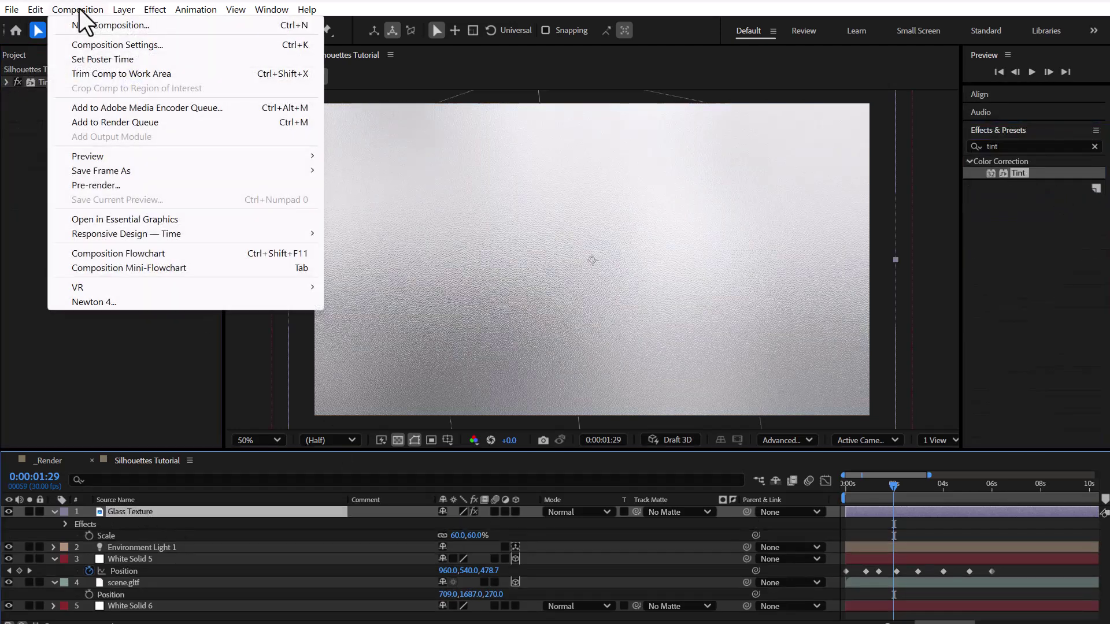
{"action": "mouse_move", "coordinate": [121, 10]}
{"action": "left_click", "coordinate": [183, 456]}
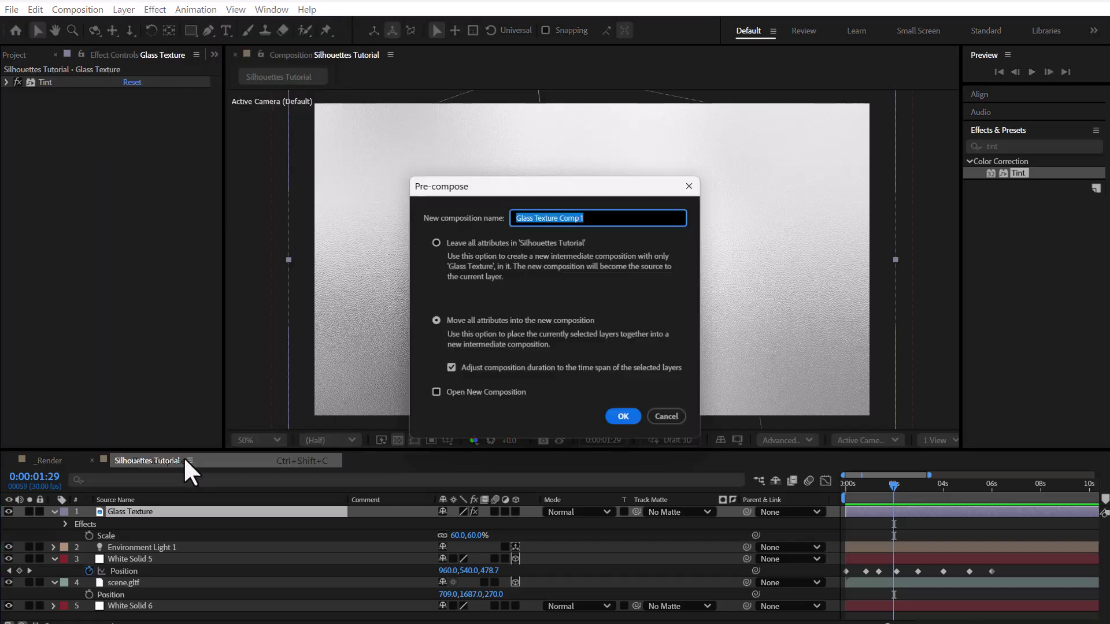
{"action": "left_click", "coordinate": [497, 317]}
{"action": "left_click", "coordinate": [623, 416]}
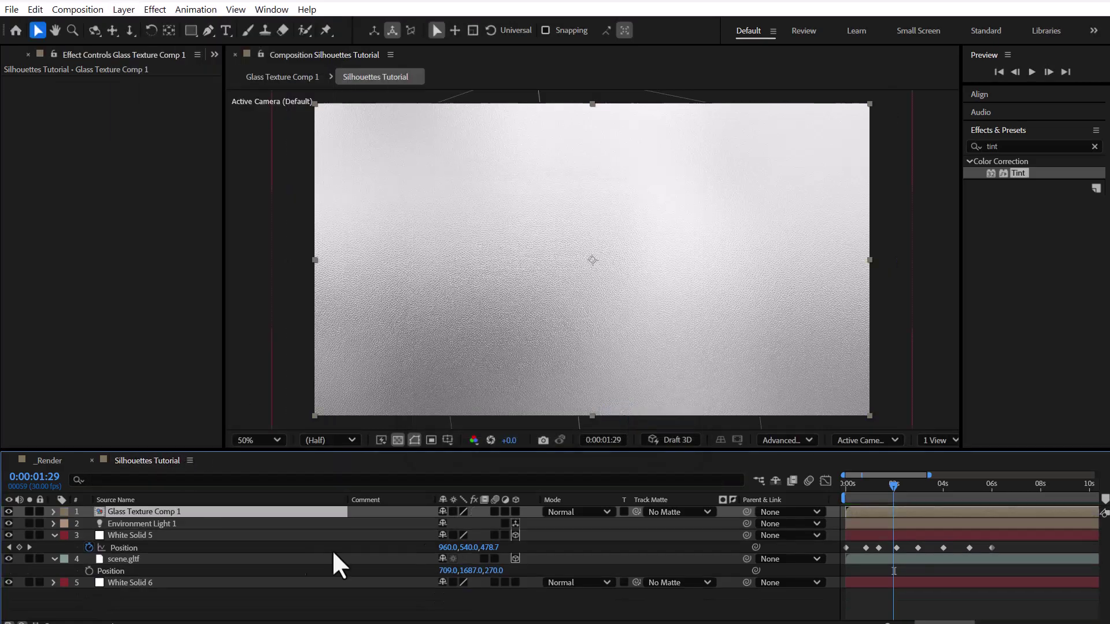
Step: Set Glass Texture Comp 1 to Multiply blend mode at 55% opacity
{"action": "left_click", "coordinate": [9, 512]}
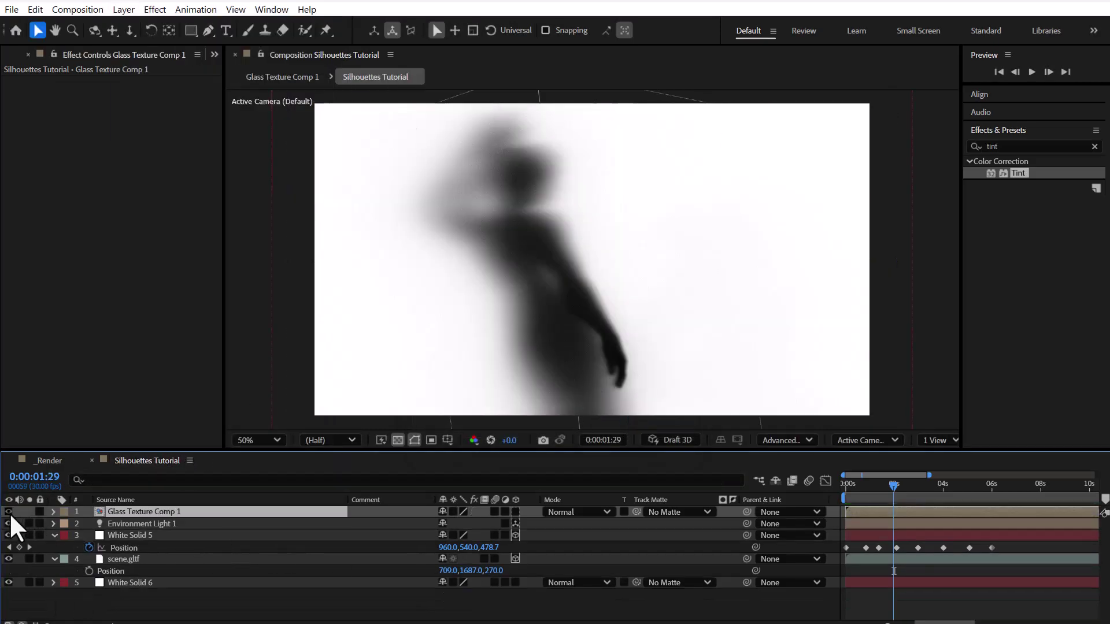
{"action": "left_click", "coordinate": [9, 511]}
{"action": "left_click", "coordinate": [599, 512]}
{"action": "left_click", "coordinate": [617, 252]}
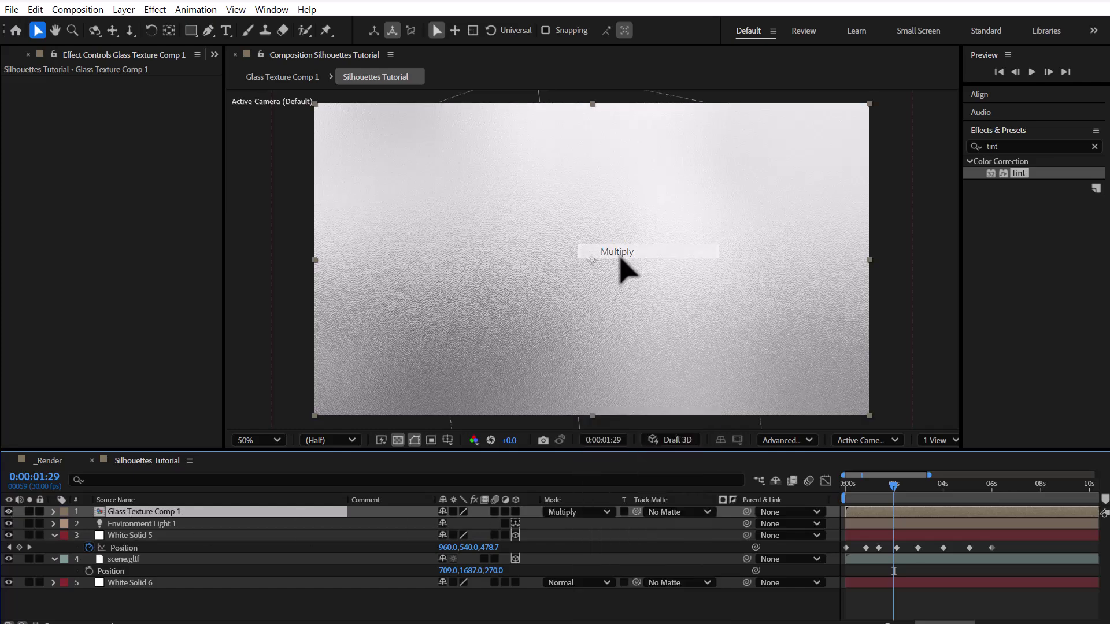
{"action": "key", "text": "t"}
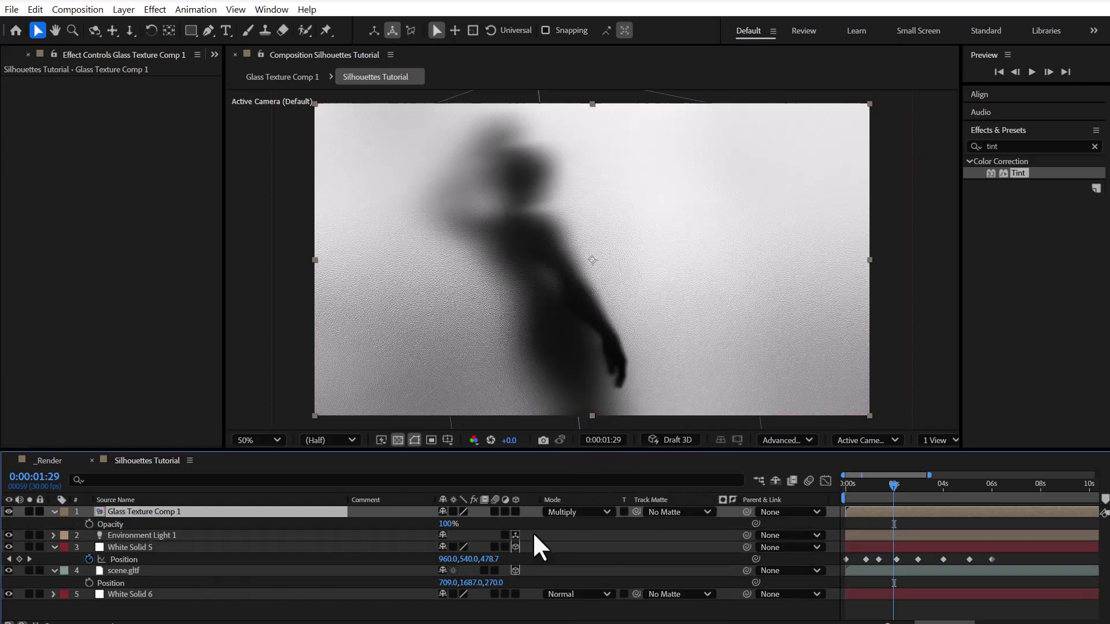
{"action": "left_click", "coordinate": [448, 524]}
{"action": "type", "text": "55"}
{"action": "key", "text": "Return"}
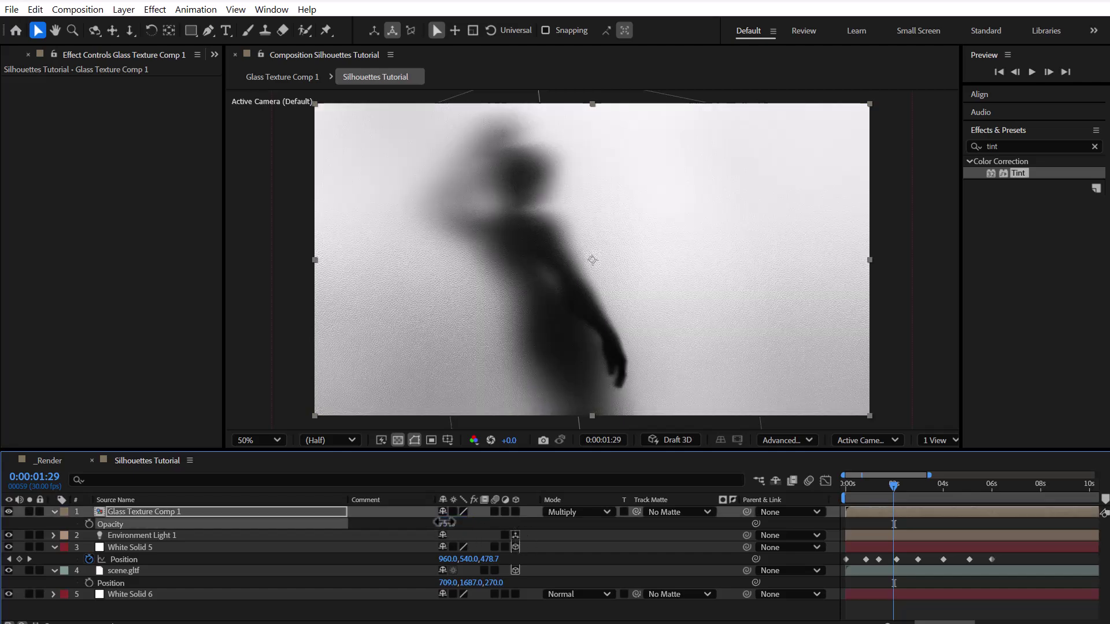
{"action": "left_click", "coordinate": [53, 511]}
Step: Zoom and pan the viewer over the silhouette, then move to frame 0:00:02:08
{"action": "scroll", "coordinate": [624, 310], "scroll_direction": "up", "scroll_amount": 2}
{"action": "left_click_drag", "start_coordinate": [625, 310], "coordinate": [582, 115]}
{"action": "scroll", "coordinate": [574, 227], "scroll_direction": "down", "scroll_amount": 2}
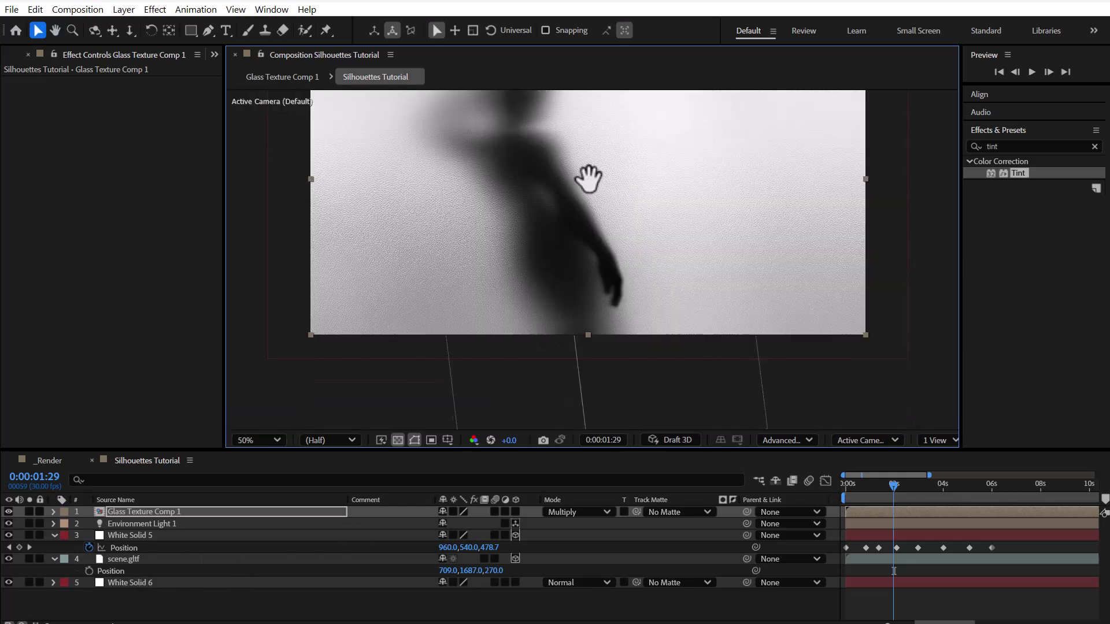
{"action": "left_click_drag", "start_coordinate": [590, 173], "coordinate": [595, 244]}
{"action": "mouse_move", "coordinate": [900, 485]}
{"action": "left_mouse_down"}
{"action": "mouse_move", "coordinate": [924, 486]}
{"action": "mouse_move", "coordinate": [900, 488]}
{"action": "left_mouse_up"}
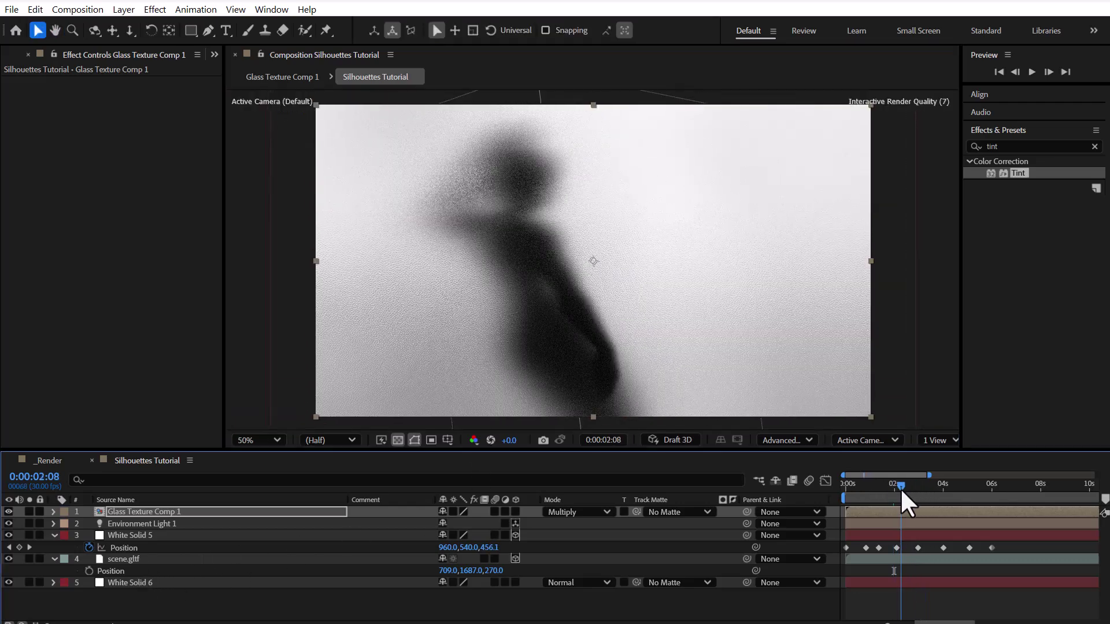
Step: Create a new adjustment layer and place it above White Solid 5
{"action": "right_click", "coordinate": [243, 601]}
{"action": "mouse_move", "coordinate": [355, 612]}
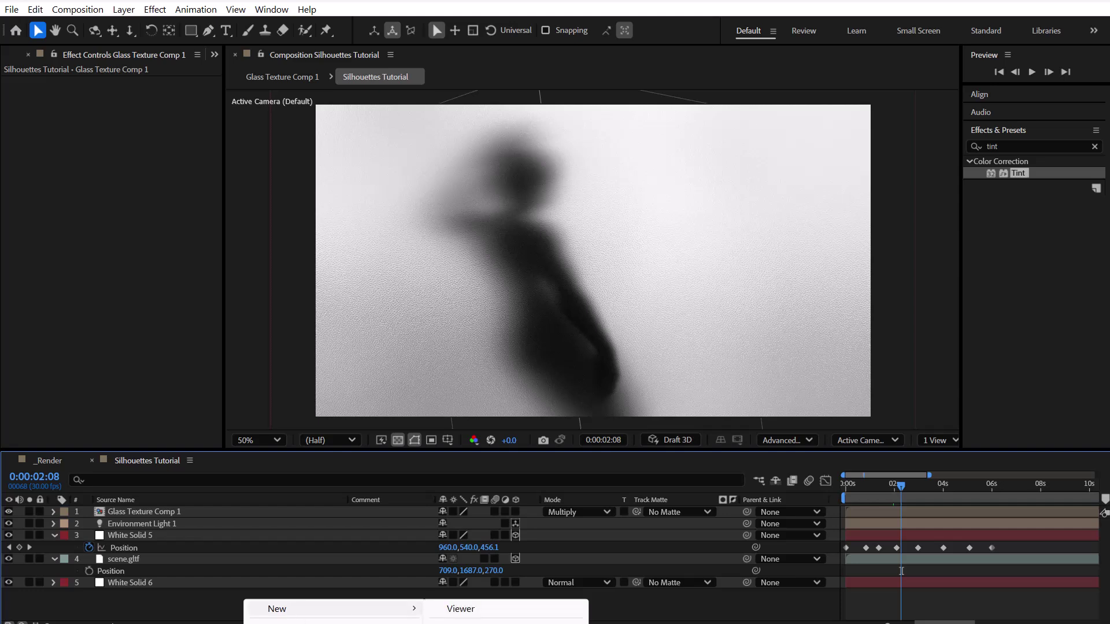
{"action": "key", "text": "ctrl+alt+y"}
{"action": "left_click_drag", "start_coordinate": [206, 513], "coordinate": [146, 542]}
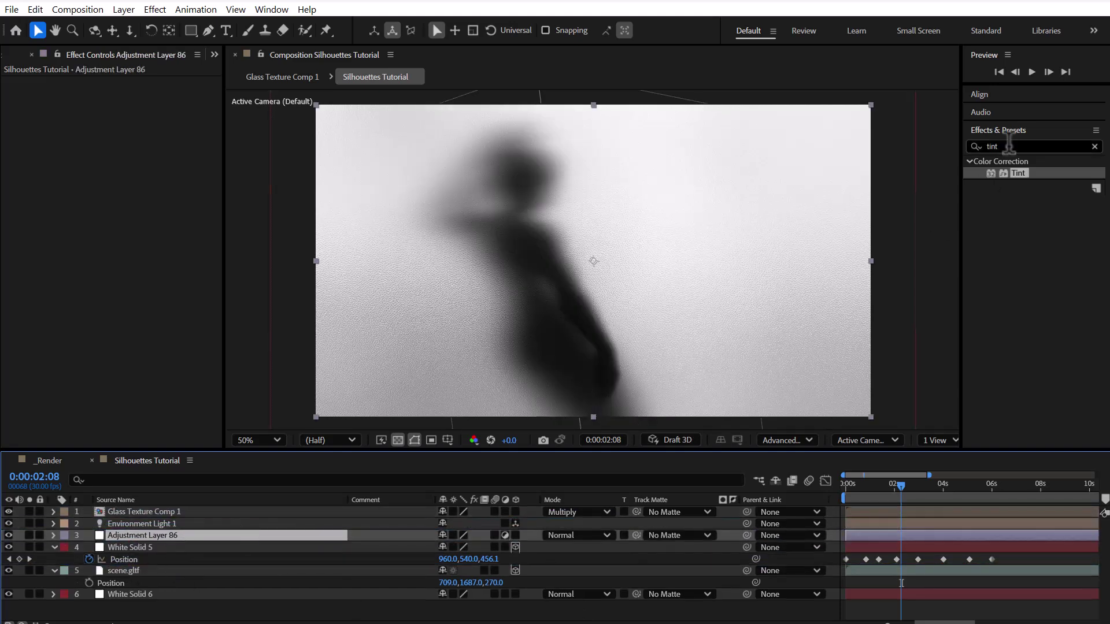
Step: Apply Displacement Map using Glass Texture Comp 1, max horizontal 10, max vertical -10
{"action": "left_click", "coordinate": [968, 144]}
{"action": "type", "text": "dis"}
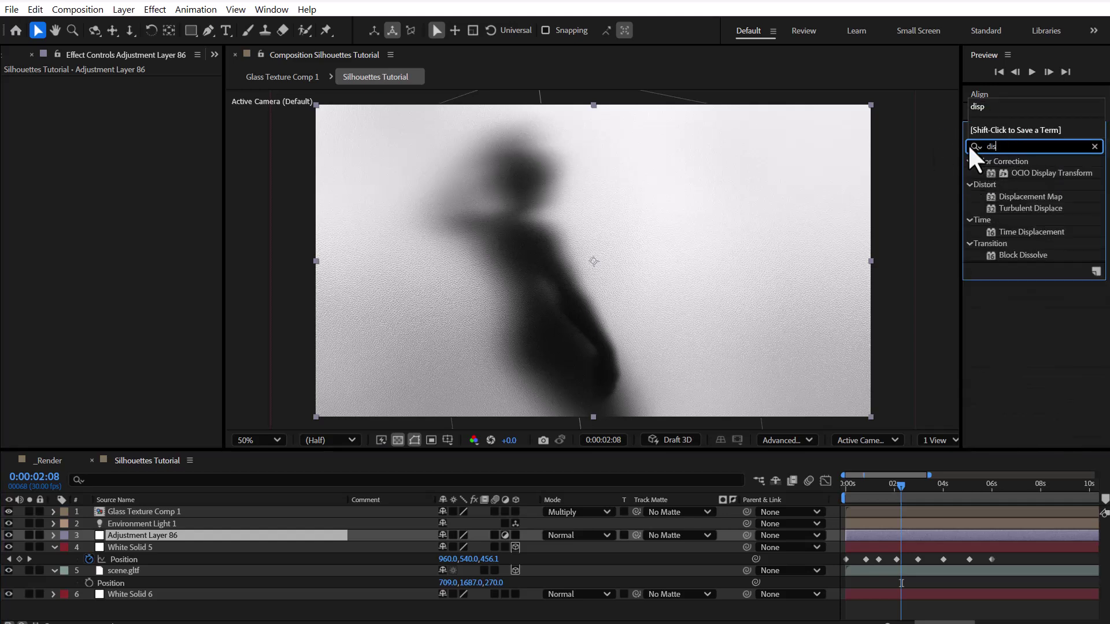
{"action": "type", "text": "pl"}
{"action": "double_click", "coordinate": [1049, 192]}
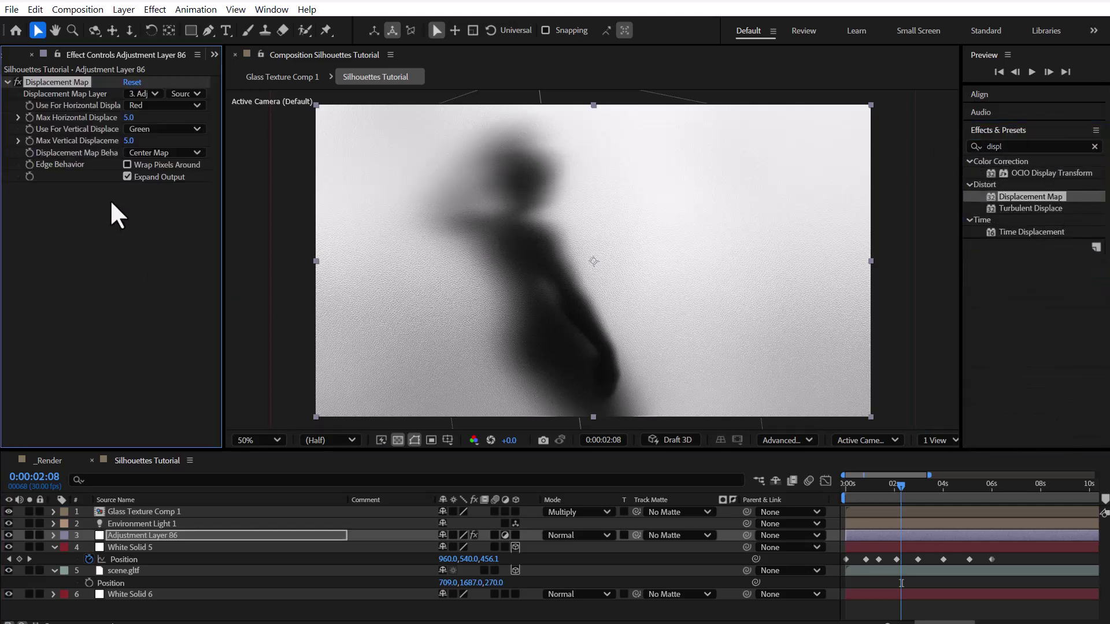
{"action": "left_click", "coordinate": [143, 94]}
{"action": "left_click", "coordinate": [166, 127]}
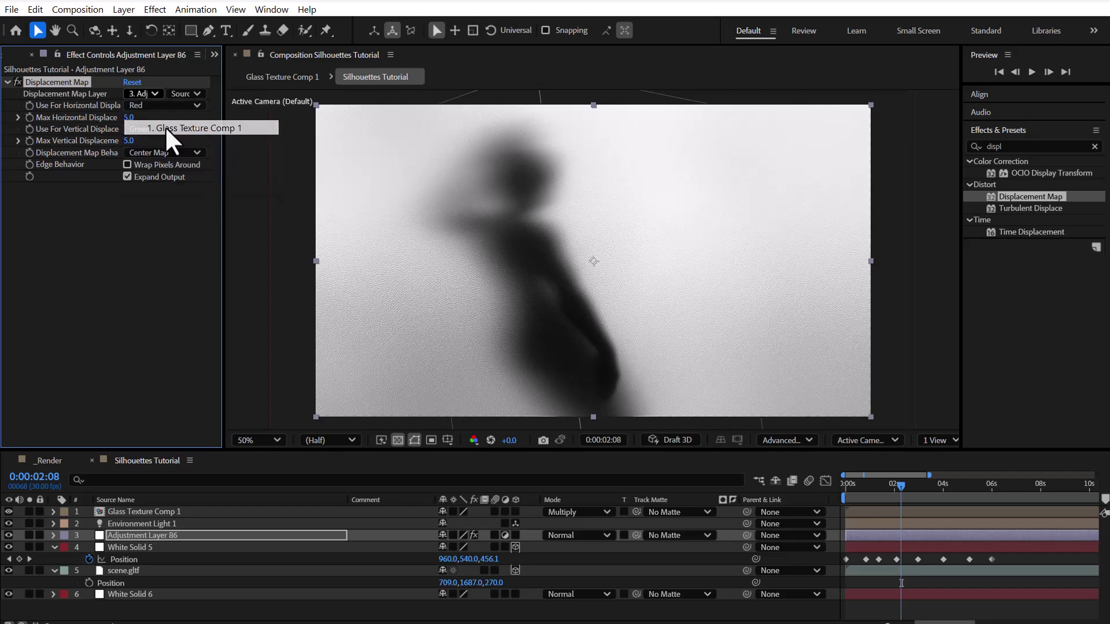
{"action": "left_click", "coordinate": [128, 118]}
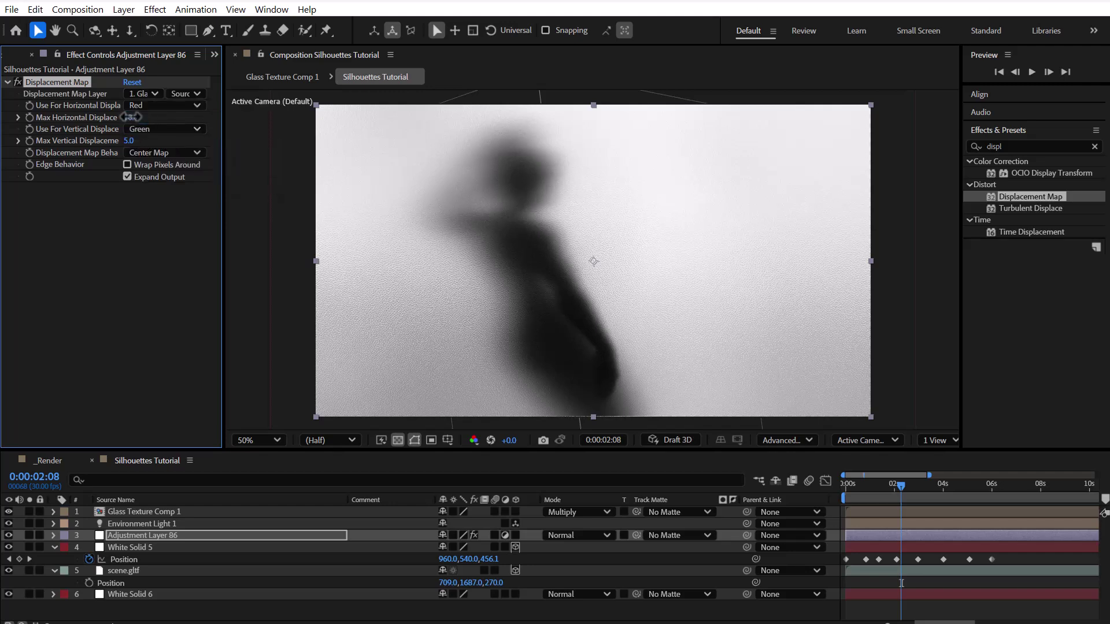
{"action": "type", "text": "10"}
{"action": "left_click", "coordinate": [133, 141]}
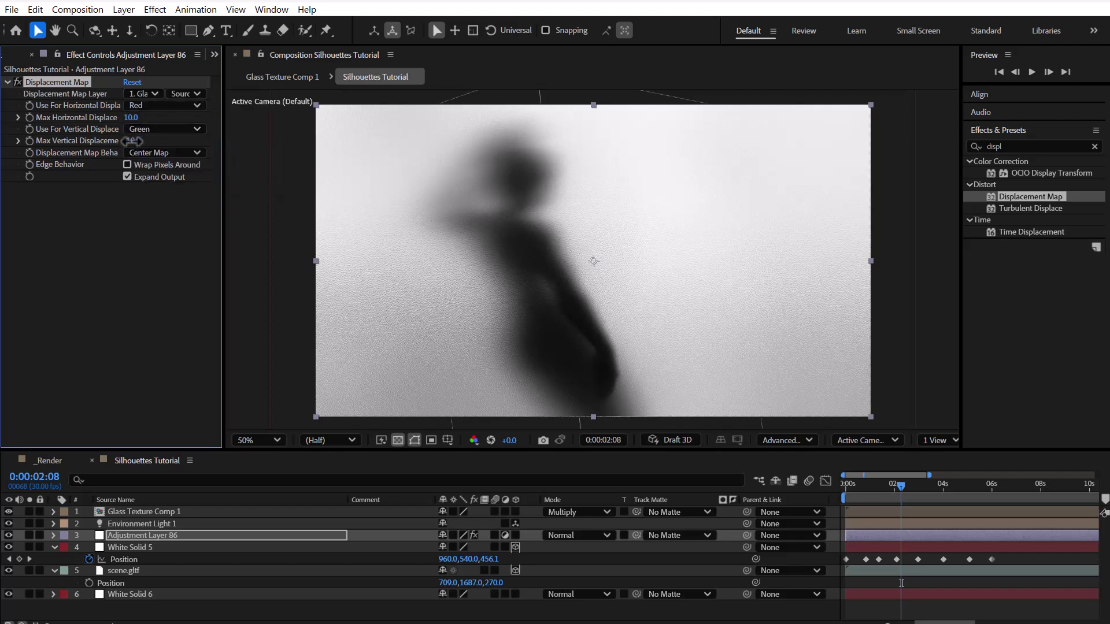
{"action": "type", "text": "-10"}
{"action": "left_click", "coordinate": [135, 118]}
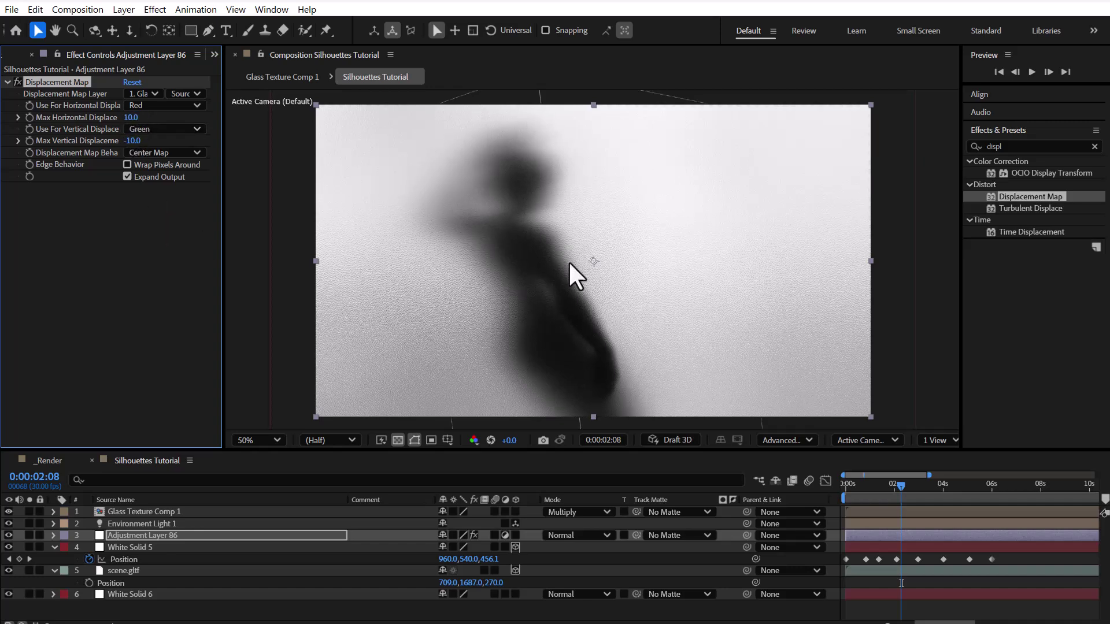
Step: Toggle the Displacement Map on and off to compare, leaving it enabled
{"action": "scroll", "coordinate": [568, 261], "scroll_direction": "up", "scroll_amount": 2}
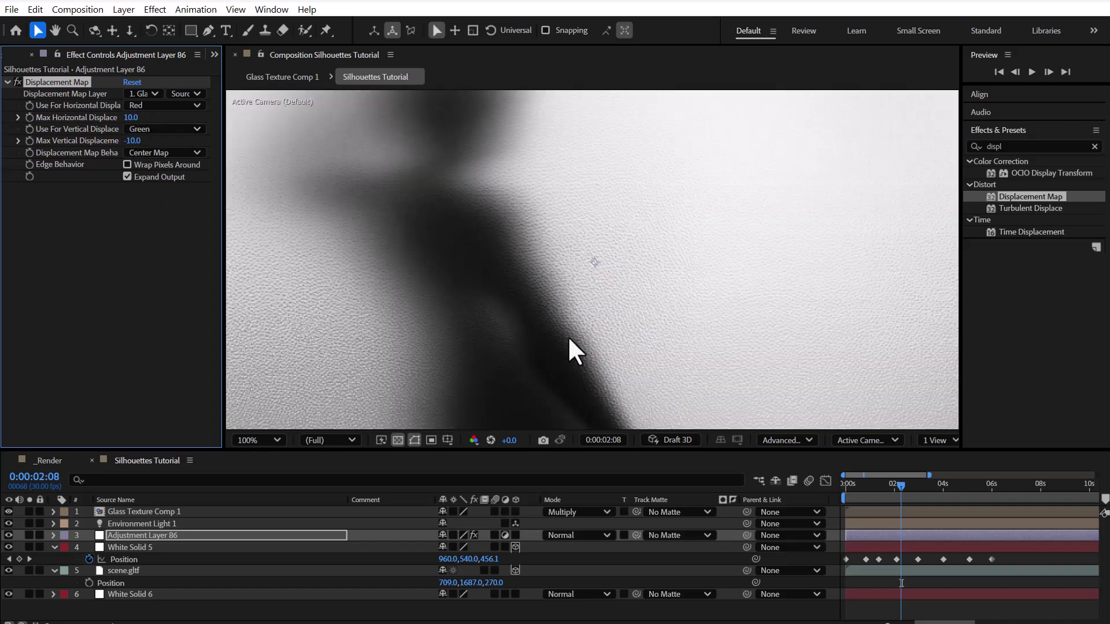
{"action": "left_click", "coordinate": [18, 82]}
{"action": "left_click", "coordinate": [18, 82]}
{"action": "left_click", "coordinate": [17, 82]}
{"action": "left_click", "coordinate": [17, 82]}
{"action": "left_click", "coordinate": [18, 82]}
{"action": "left_click", "coordinate": [18, 82]}
{"action": "scroll", "coordinate": [560, 238], "scroll_direction": "down", "scroll_amount": 2}
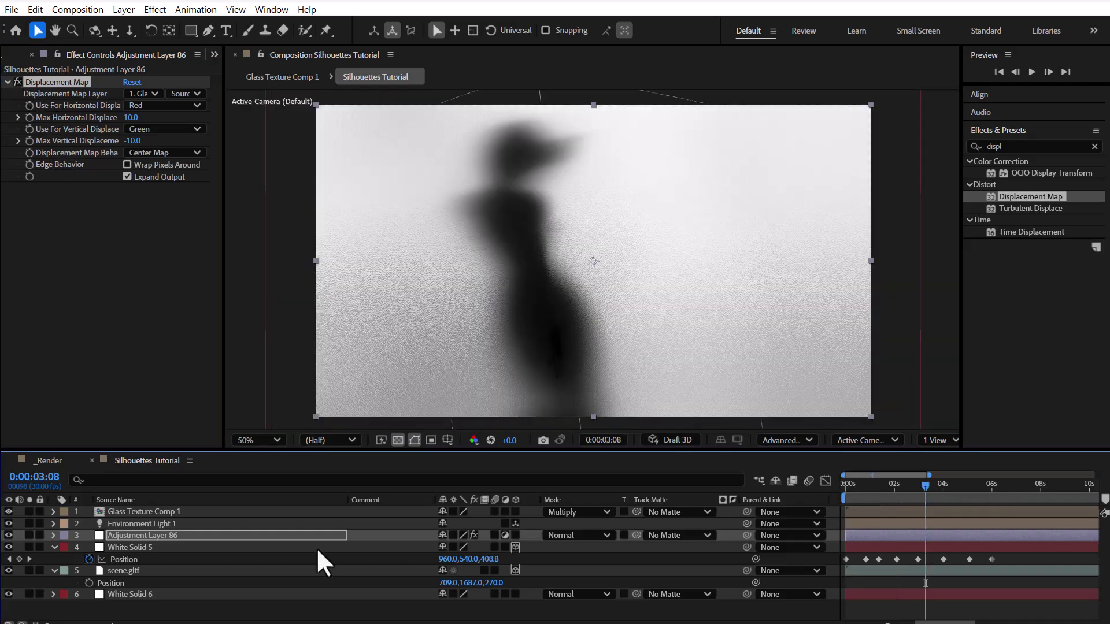
Step: Apply a Tint effect to the adjustment layer and move it above Displacement Map
{"action": "left_click", "coordinate": [1032, 146]}
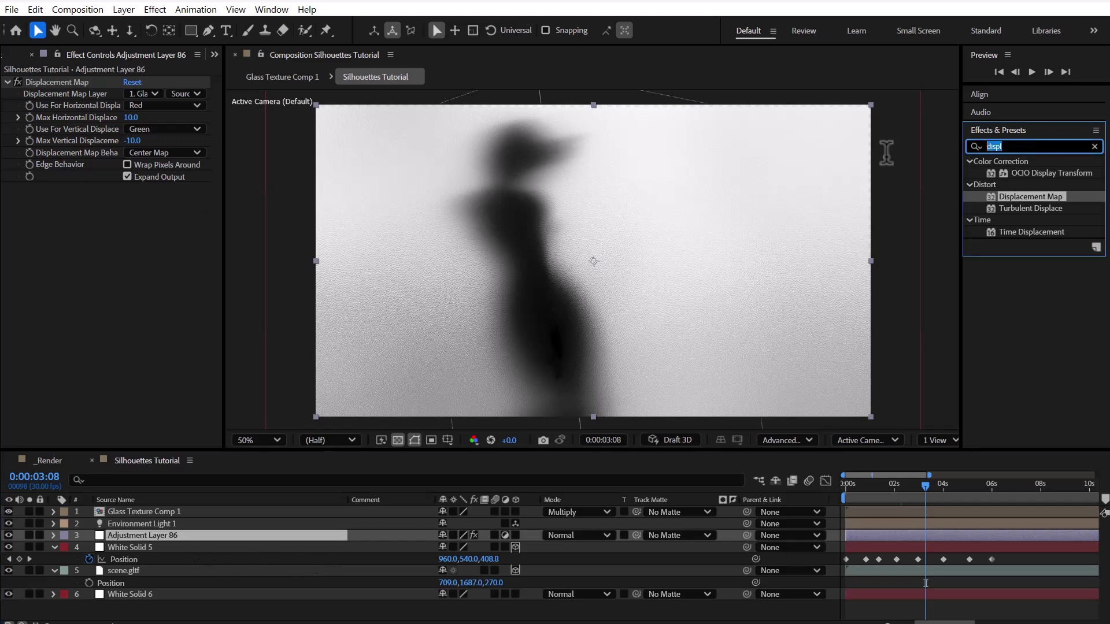
{"action": "type", "text": "tint"}
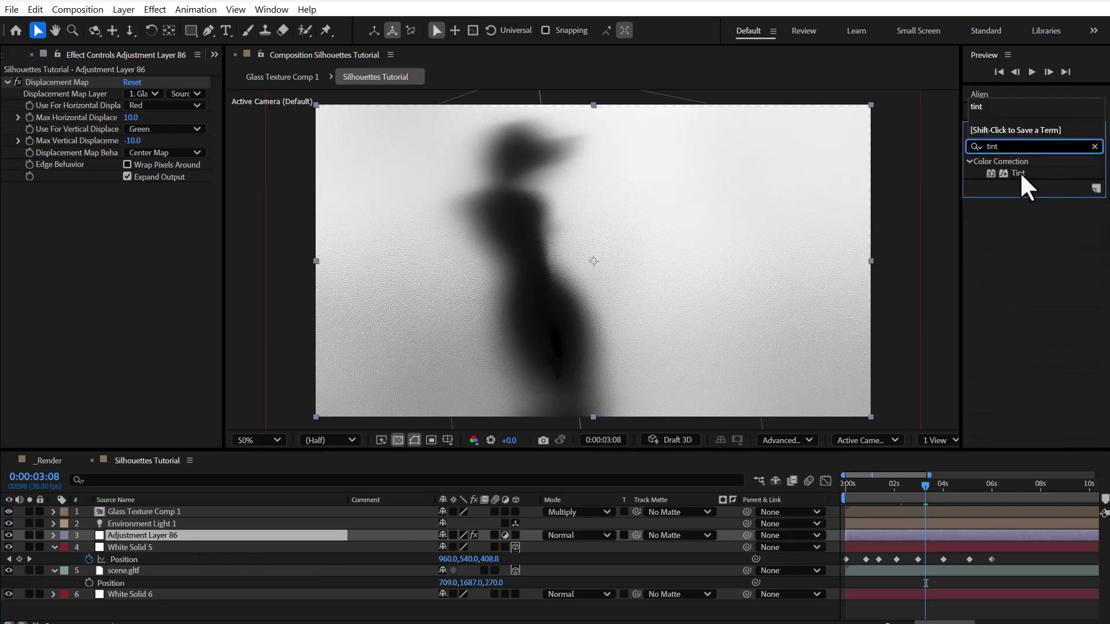
{"action": "double_click", "coordinate": [1019, 173]}
{"action": "left_click_drag", "start_coordinate": [50, 186], "coordinate": [82, 79]}
Step: Set the Tint's Map White To colour to light green for the highlights
{"action": "left_click", "coordinate": [130, 104]}
{"action": "left_click", "coordinate": [449, 235]}
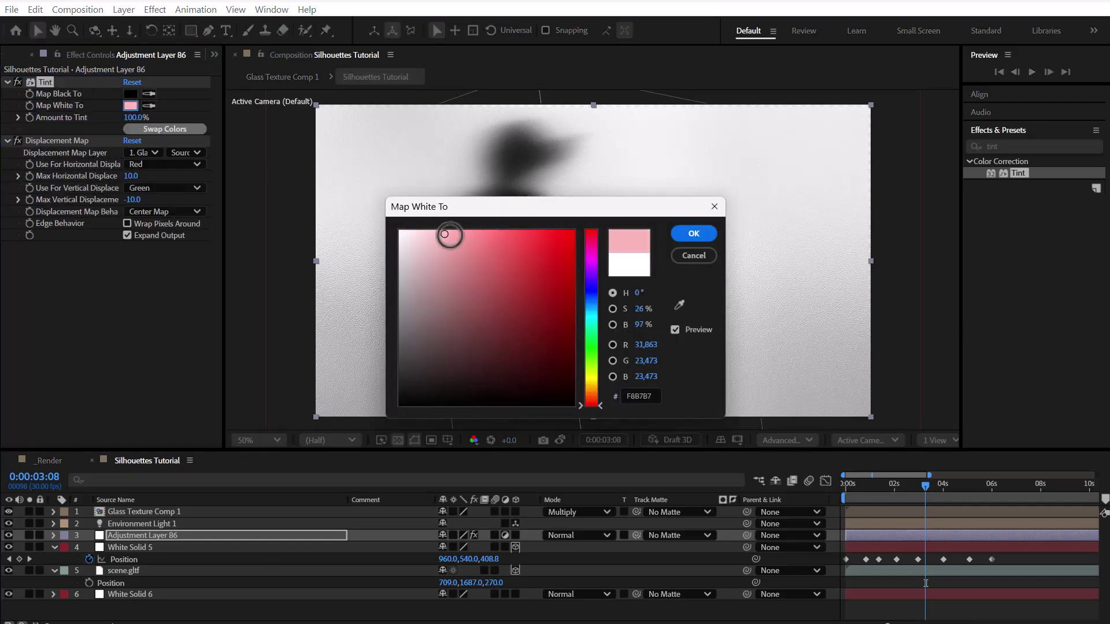
{"action": "left_click_drag", "start_coordinate": [497, 211], "coordinate": [408, 370]}
{"action": "left_click", "coordinate": [380, 392]}
{"action": "left_click", "coordinate": [600, 395]}
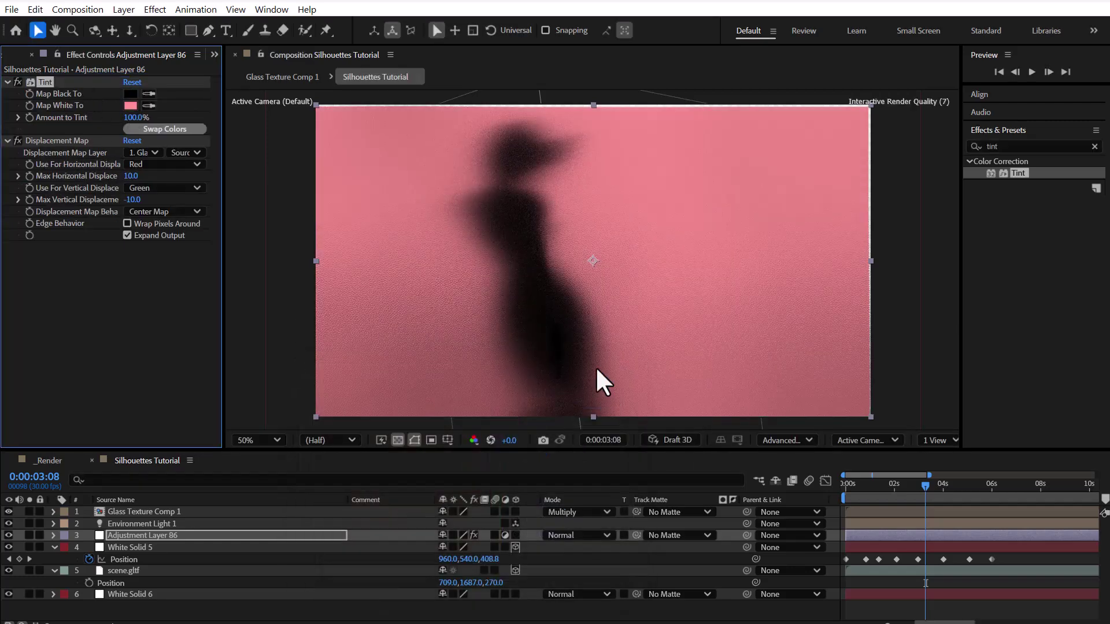
{"action": "left_click_drag", "start_coordinate": [925, 486], "coordinate": [892, 487]}
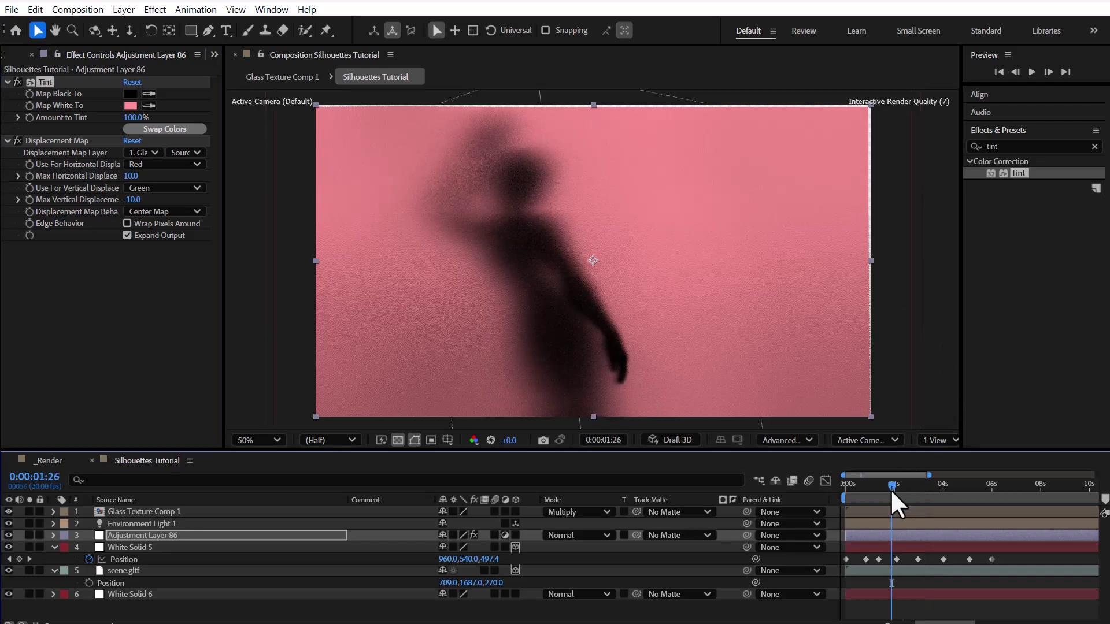
{"action": "left_click", "coordinate": [130, 106]}
{"action": "left_click_drag", "start_coordinate": [603, 265], "coordinate": [602, 299]}
{"action": "left_click_drag", "start_coordinate": [586, 218], "coordinate": [278, 320]}
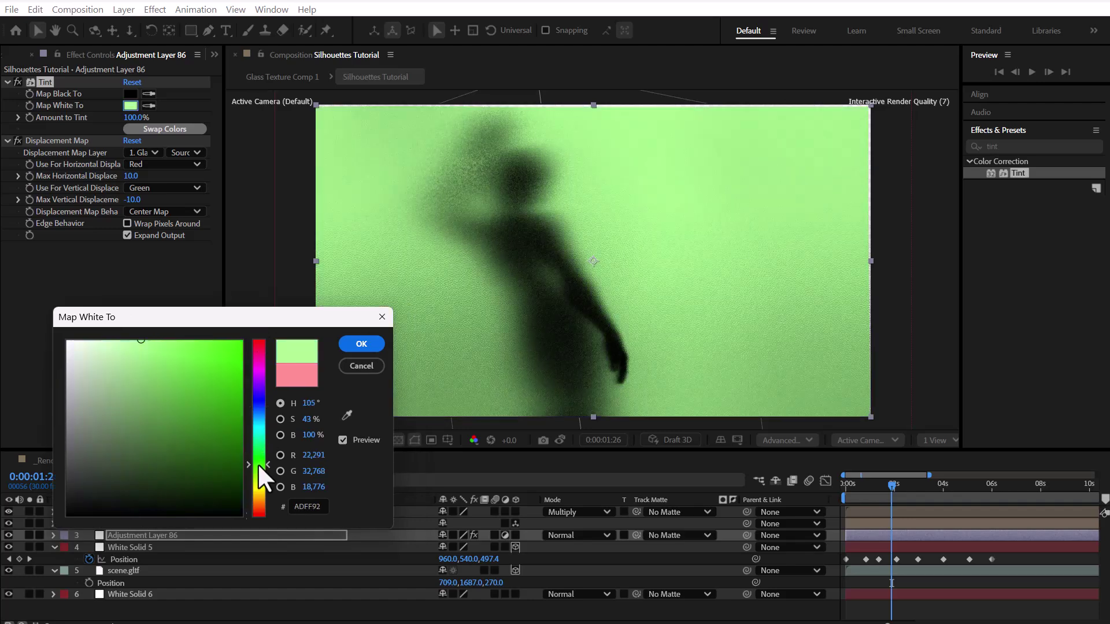
{"action": "left_click", "coordinate": [362, 343]}
Step: Set the Tint's Map Black To colour to a dark blue for the shadows
{"action": "left_click", "coordinate": [130, 93]}
{"action": "left_click", "coordinate": [574, 394]}
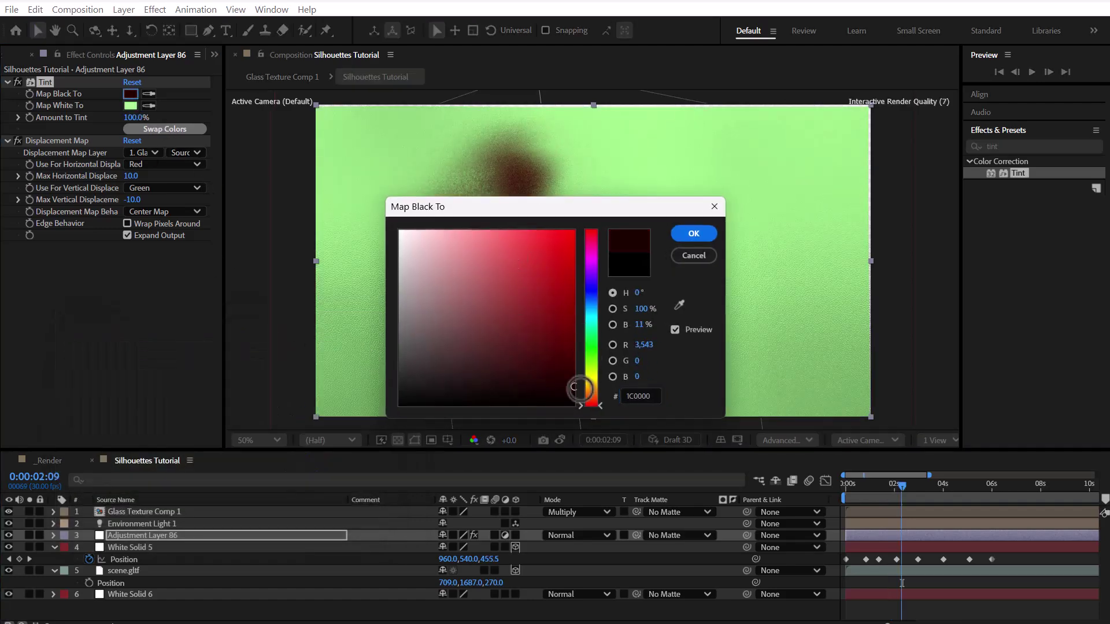
{"action": "left_click", "coordinate": [591, 307]}
{"action": "left_click_drag", "start_coordinate": [590, 203], "coordinate": [843, 236]}
{"action": "left_click", "coordinate": [975, 238]}
{"action": "left_click", "coordinate": [921, 484]}
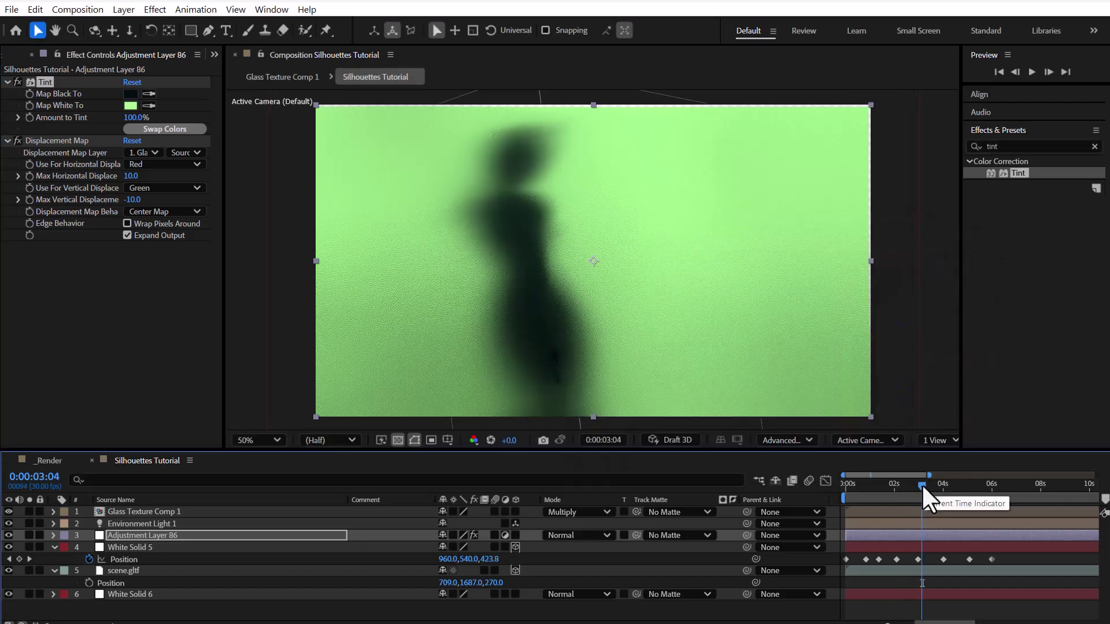
{"action": "left_click_drag", "start_coordinate": [922, 483], "coordinate": [872, 484]}
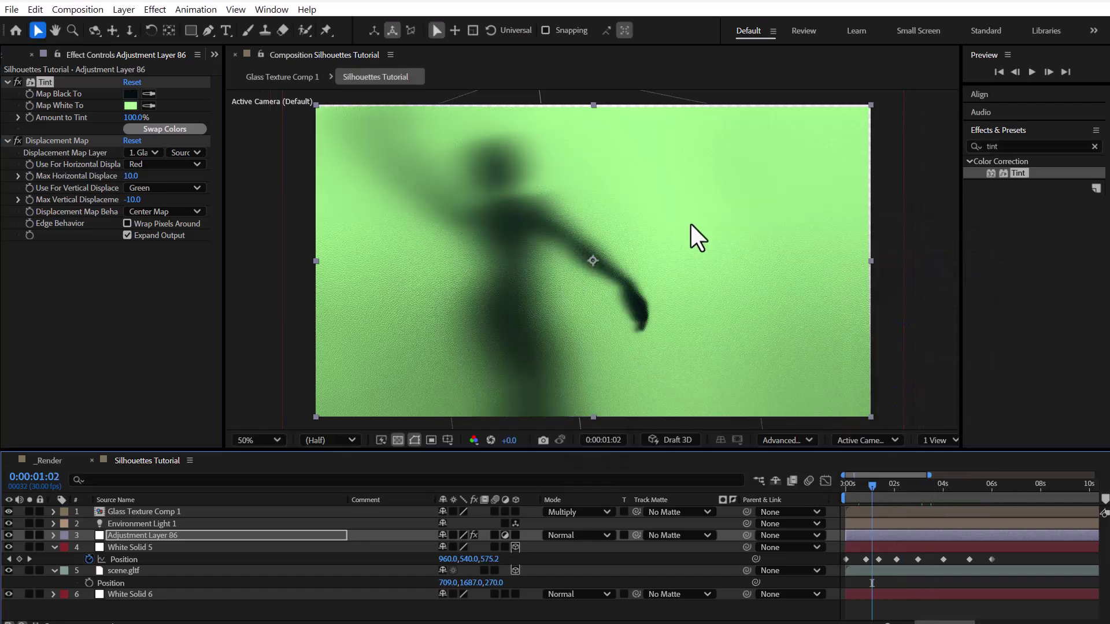
{"action": "left_click", "coordinate": [963, 484]}
{"action": "left_click_drag", "start_coordinate": [963, 484], "coordinate": [878, 492]}
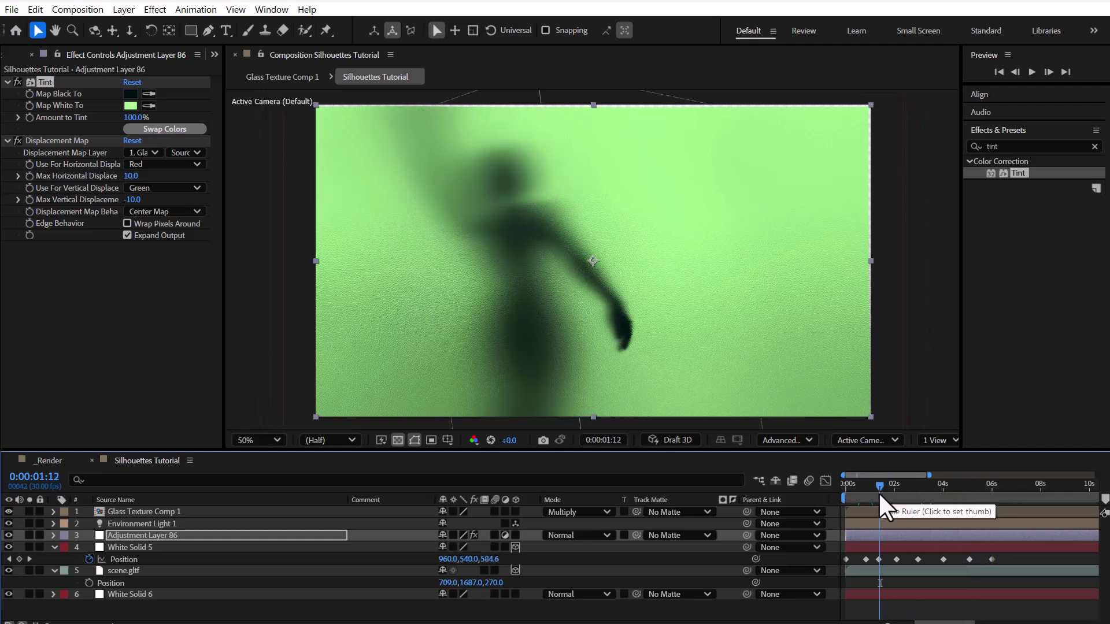